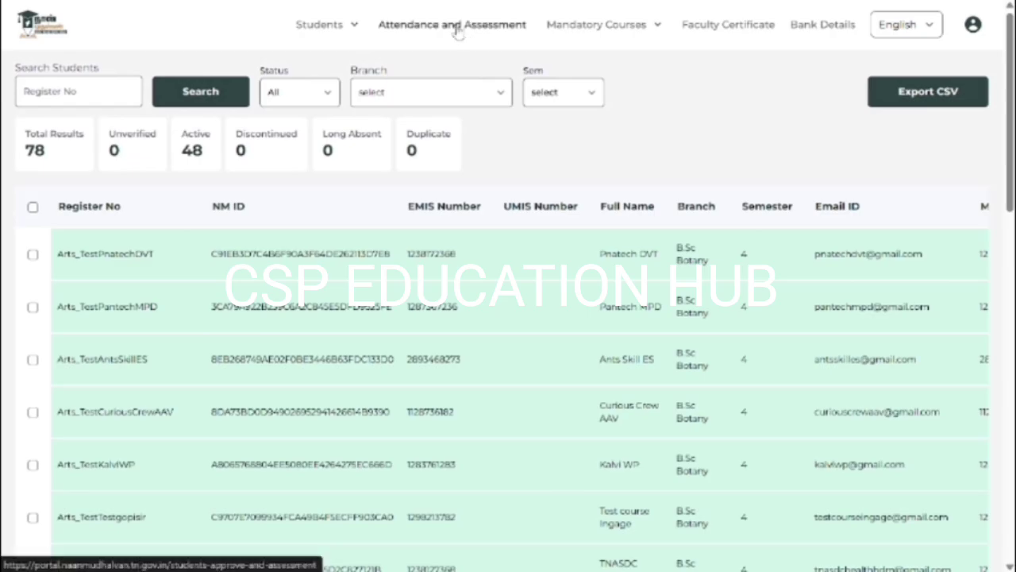
# Open the Attendance and Assessment page at its student approval stage.
pyautogui.click(456, 26)
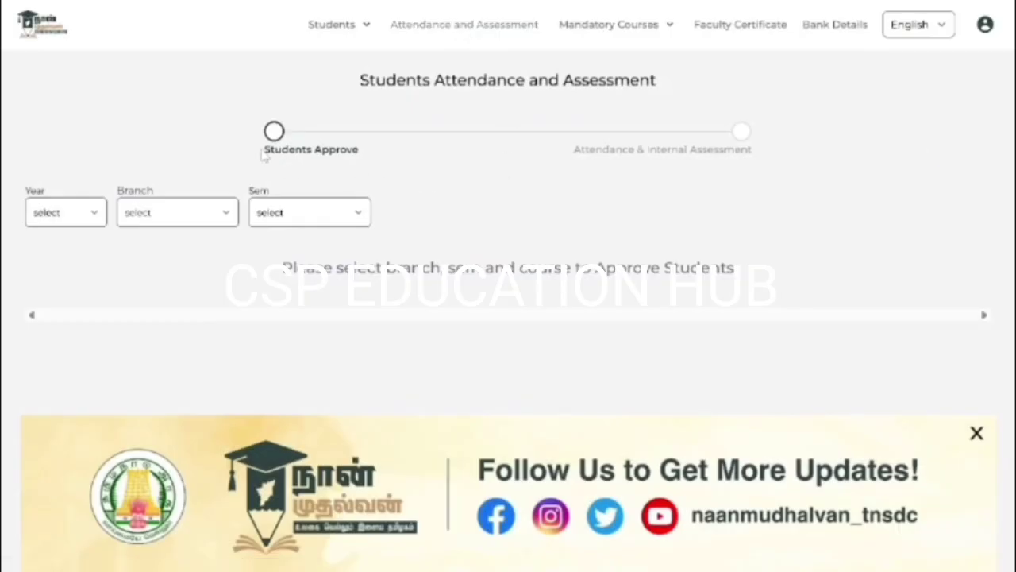
pyautogui.moveTo(282, 268); pyautogui.dragTo(292, 270)
# Look through the portal's mobile navigation menu, from the student entries down to the logout option.
pyautogui.click(948, 148)
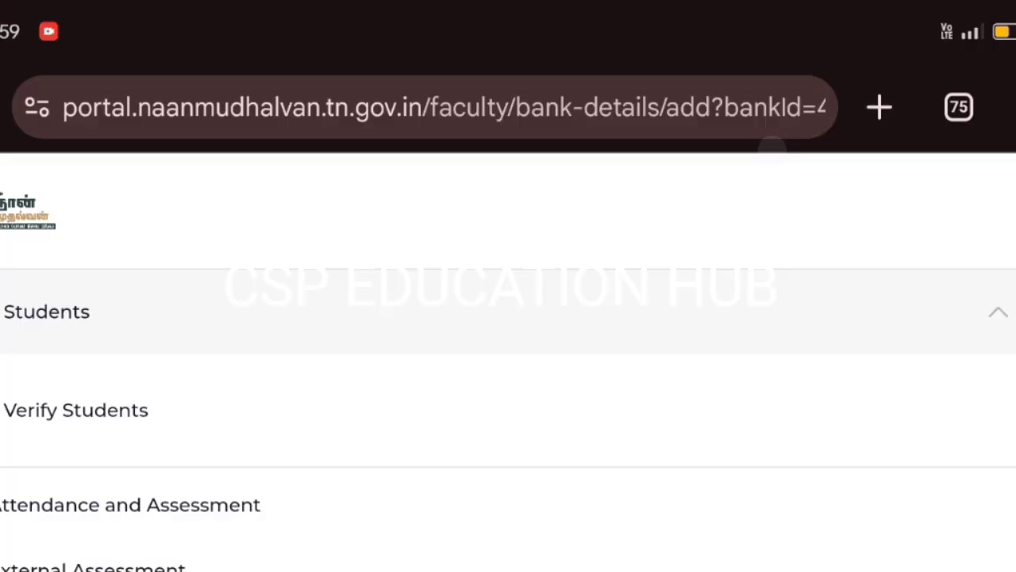
pyautogui.moveTo(866, 496); pyautogui.dragTo(848, 324)
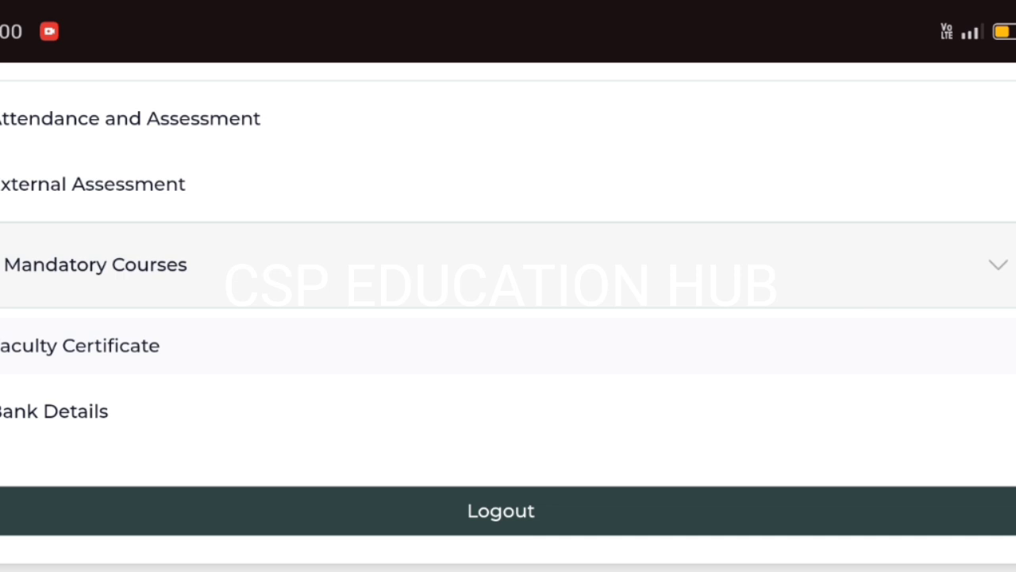
pyautogui.moveTo(865, 454); pyautogui.dragTo(889, 236)
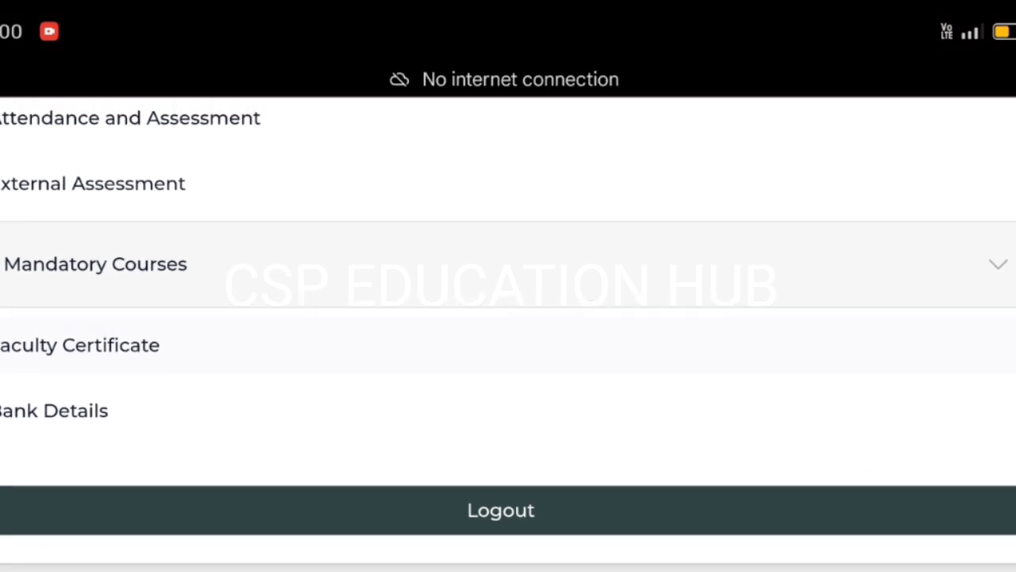
pyautogui.click(942, 154)
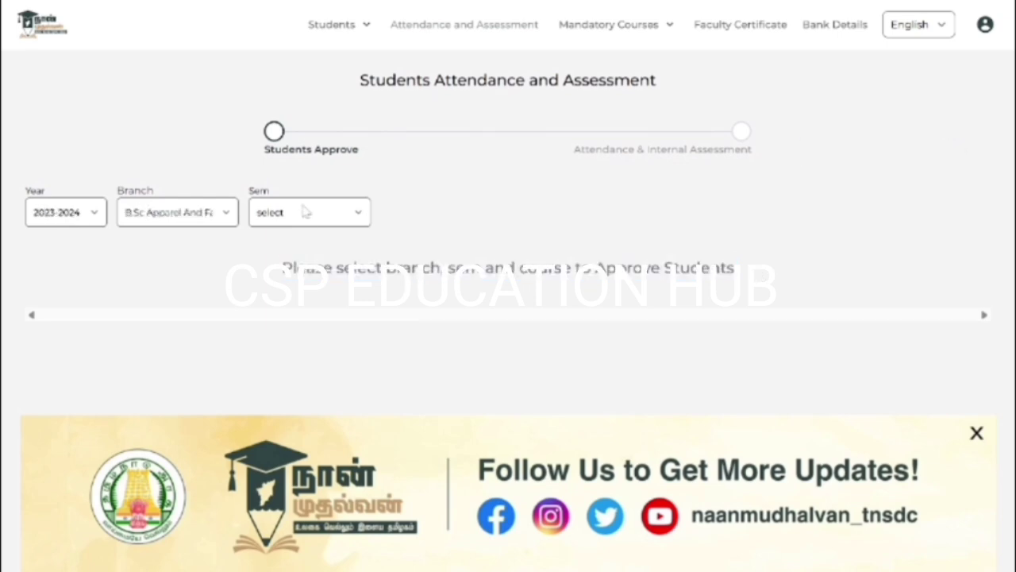
# Choose semester 2 for the 2023-2024 B.Sc Apparel And Fashion Technology branch and mark both listed students as verified.
pyautogui.click(309, 211)
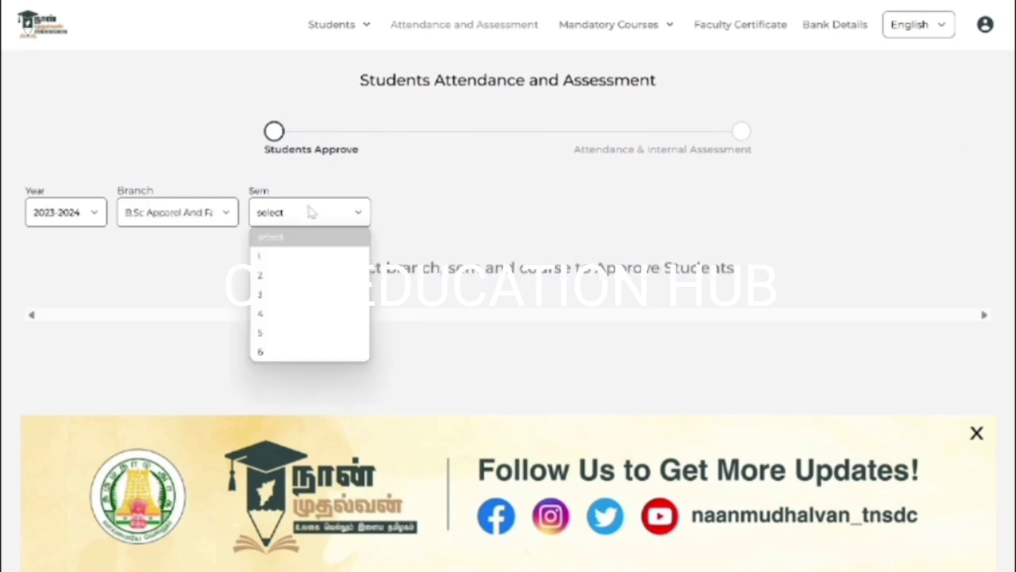
pyautogui.click(309, 274)
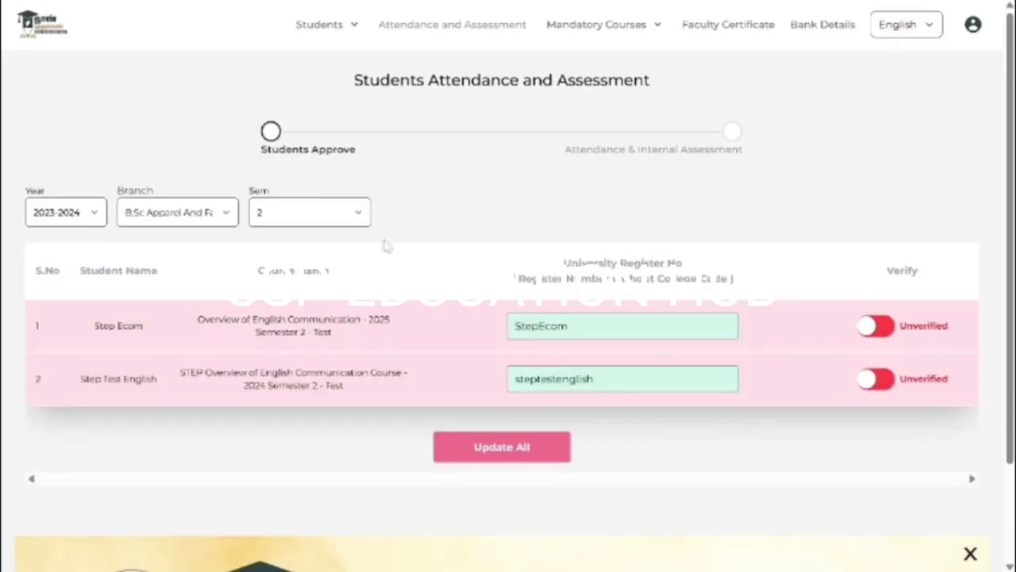
pyautogui.click(878, 328)
pyautogui.click(880, 332)
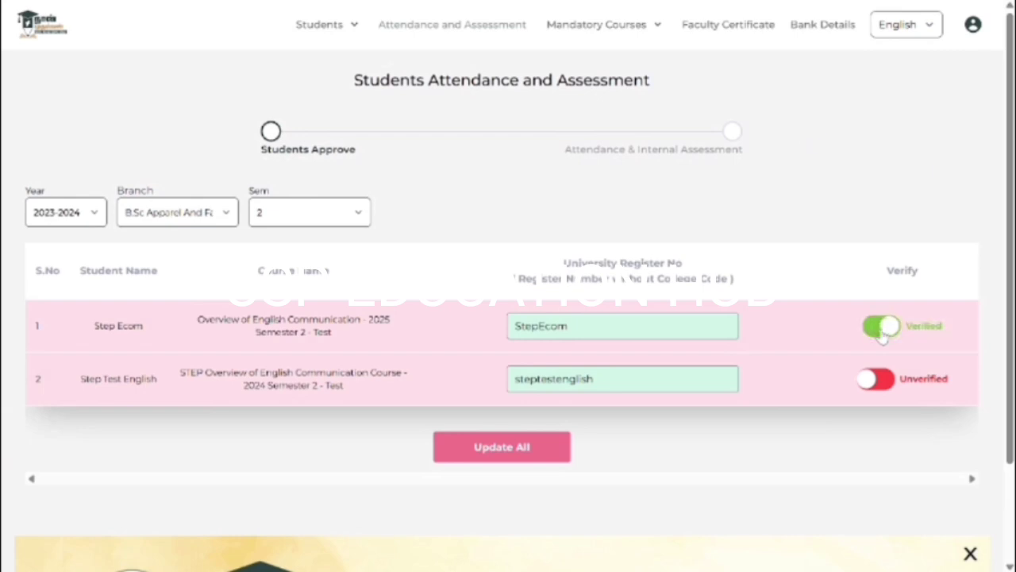
pyautogui.click(870, 379)
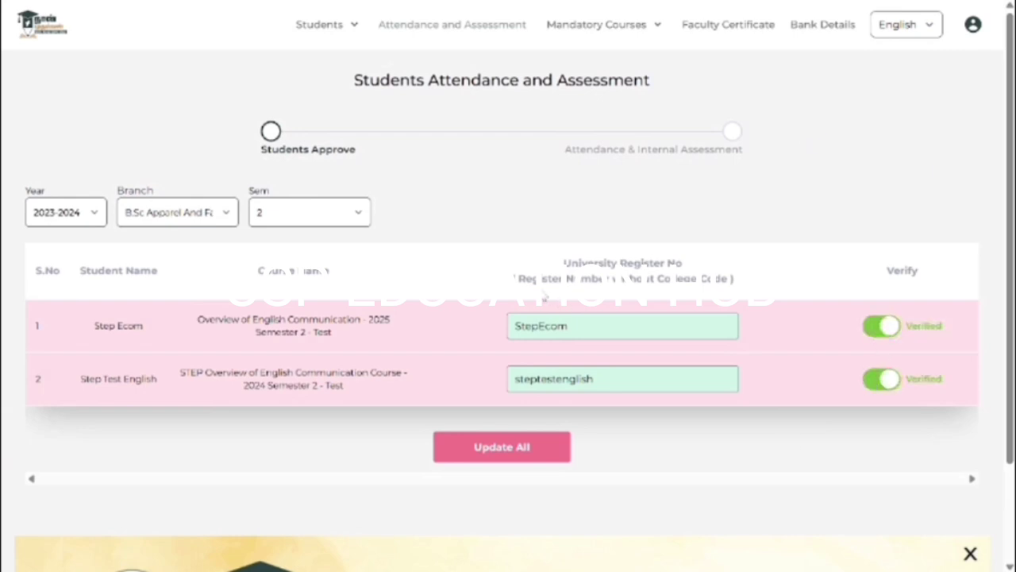
# Review the University Register No column note and the register number fields of both students.
pyautogui.moveTo(518, 278); pyautogui.dragTo(729, 292)
pyautogui.click(753, 292)
pyautogui.click(647, 327)
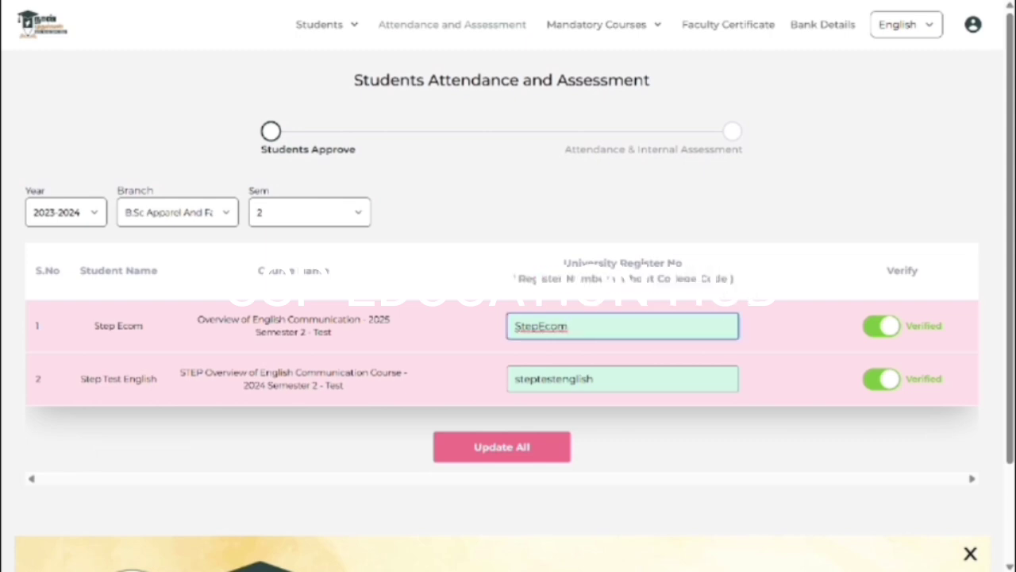
pyautogui.click(647, 379)
pyautogui.click(761, 382)
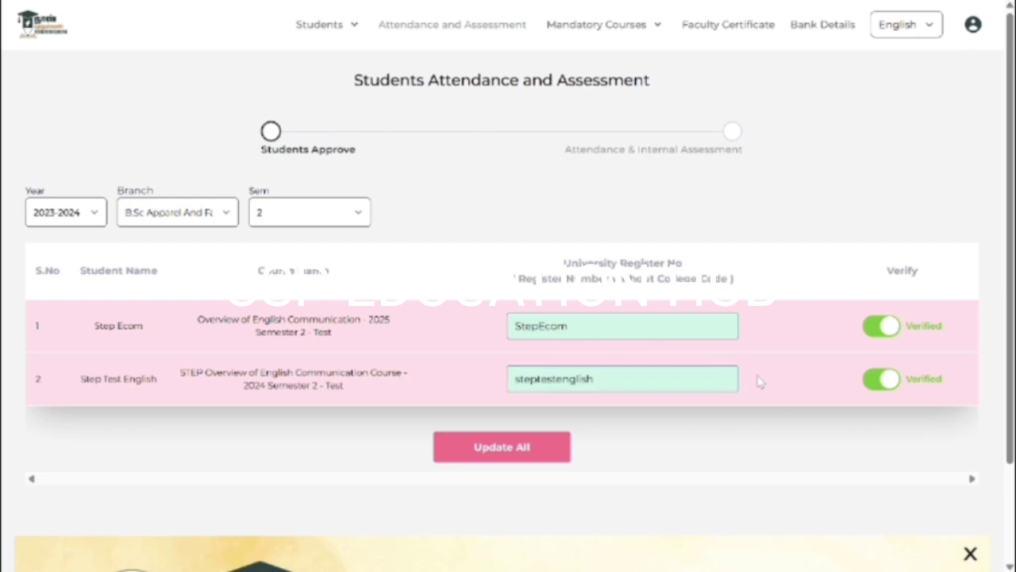
# Switch the second student's verification off and on again, and submit the approvals for all students.
pyautogui.click(880, 384)
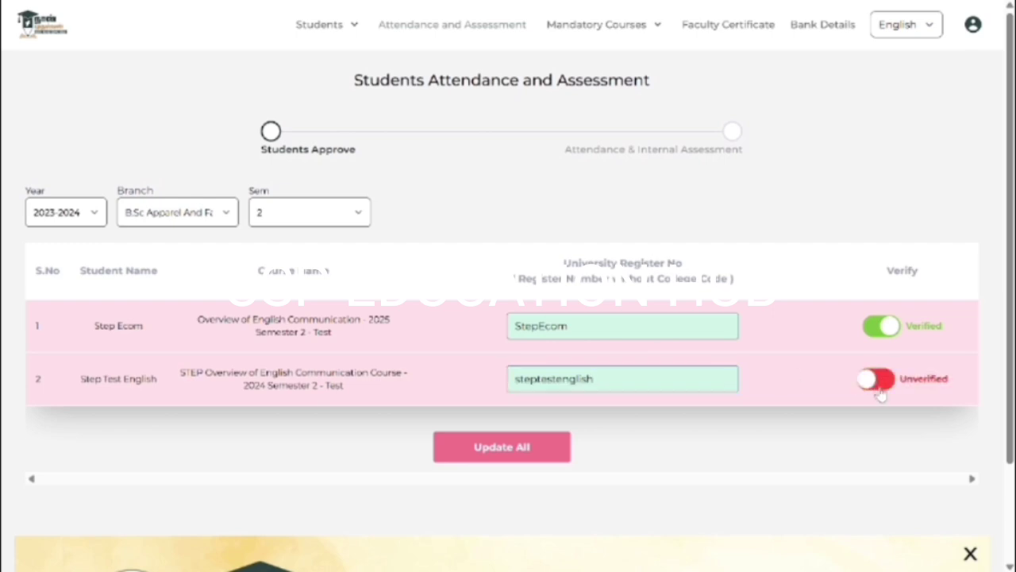
pyautogui.click(880, 385)
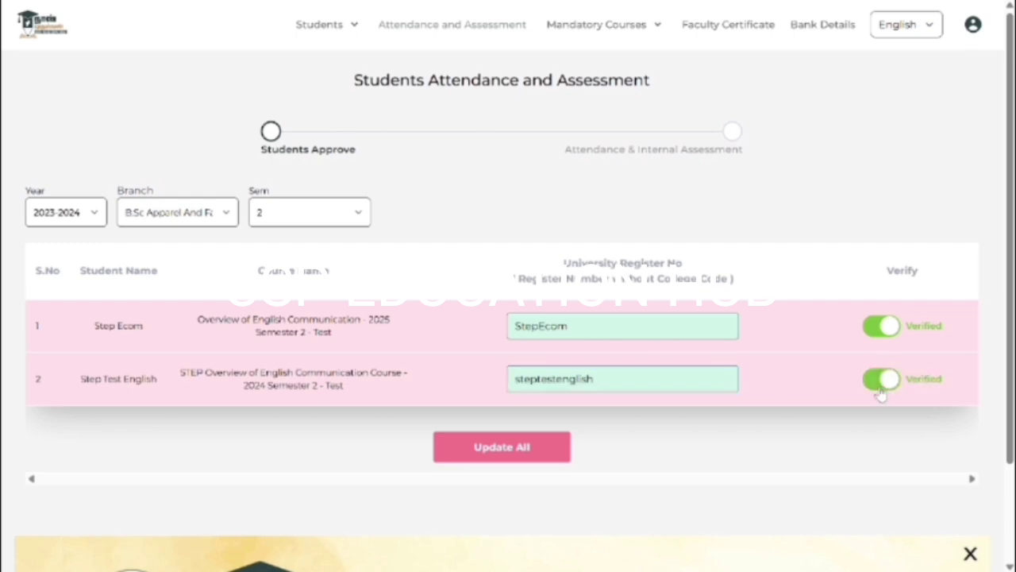
pyautogui.click(508, 447)
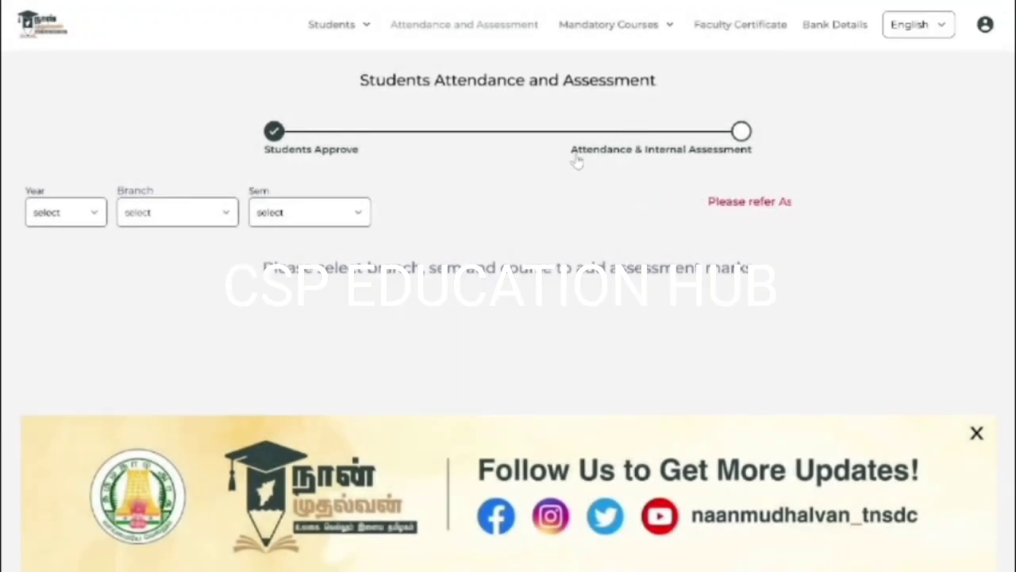
# In the Attendance & Internal Assessment stage, load semester 2 of B.Sc Apparel And Fashion Technology for 2023-2024.
pyautogui.moveTo(572, 153); pyautogui.dragTo(644, 156)
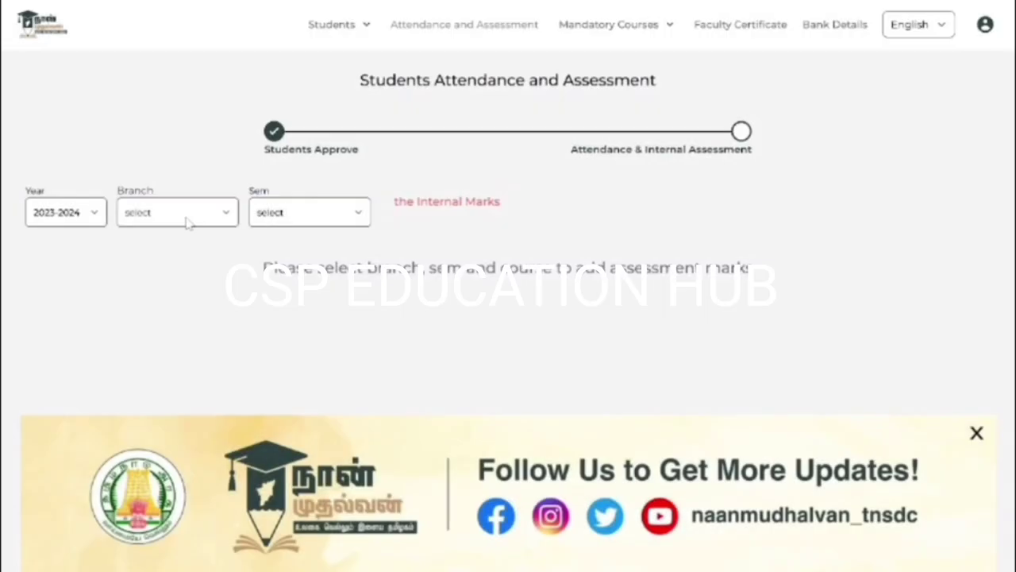
pyautogui.click(186, 216)
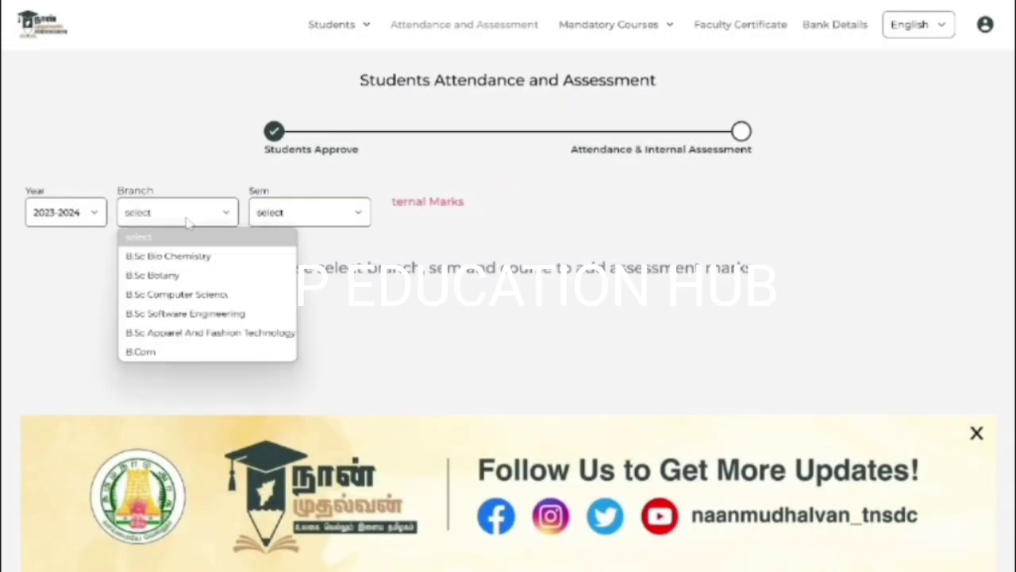
pyautogui.click(189, 333)
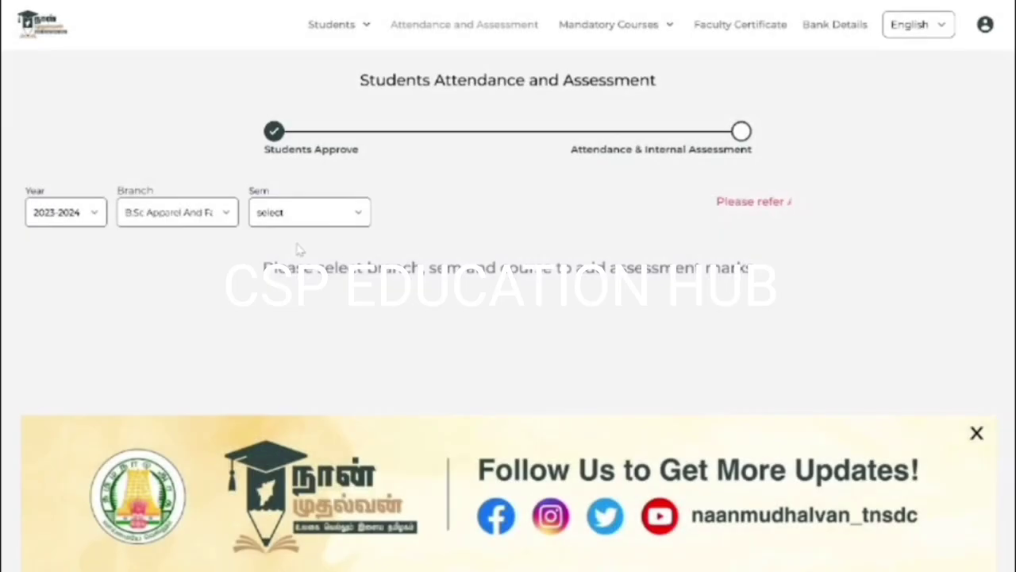
pyautogui.click(326, 213)
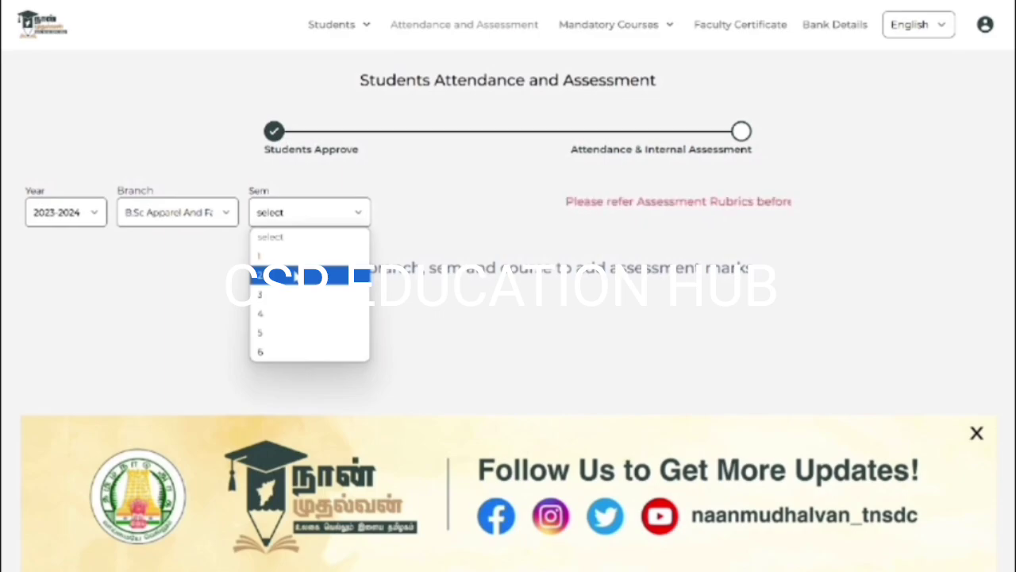
pyautogui.click(290, 278)
pyautogui.scroll(-1, 290, 249)
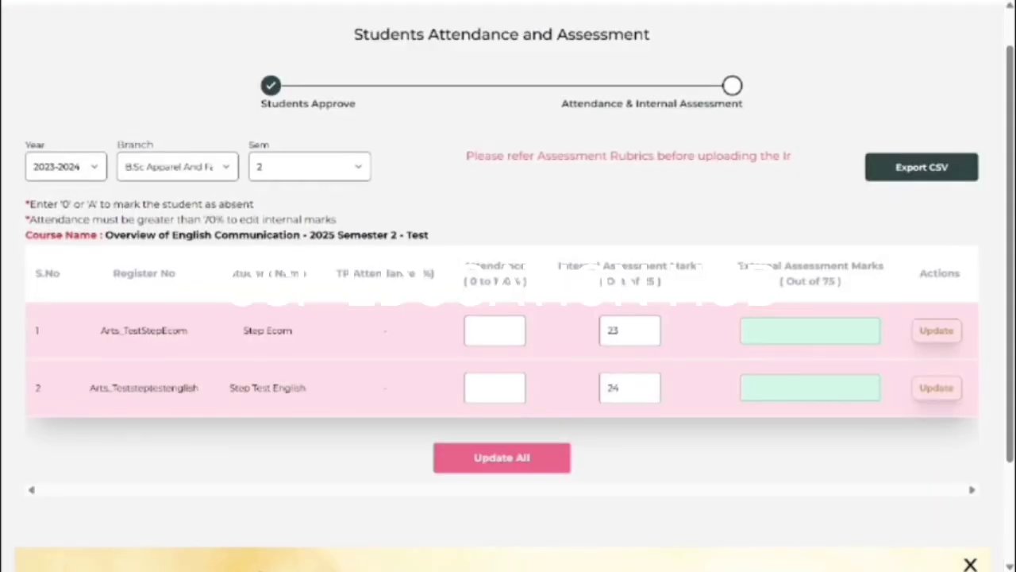
# Highlight the note above the marks table about the attendance required for editing internal marks.
pyautogui.click(493, 323)
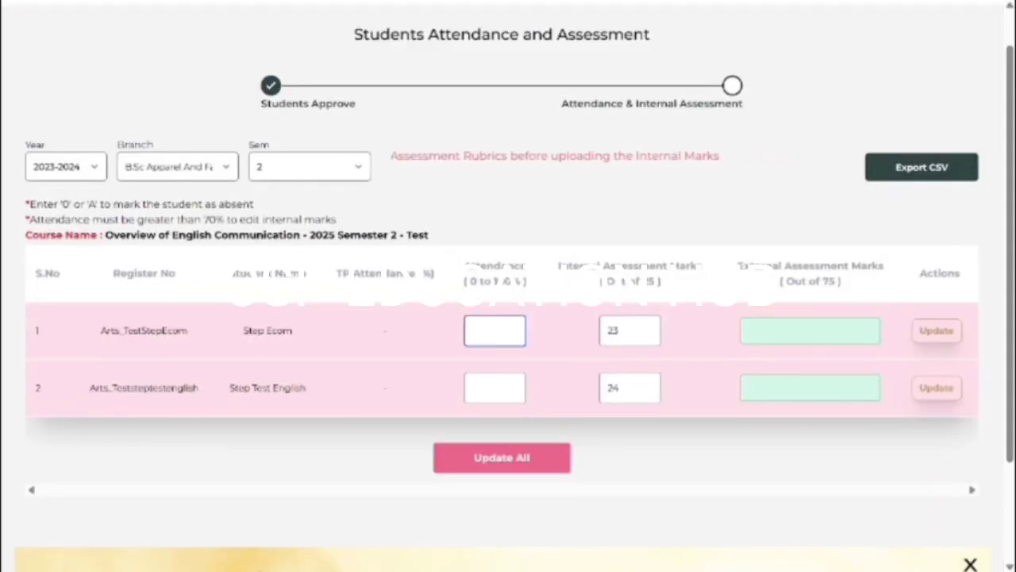
pyautogui.moveTo(31, 220); pyautogui.dragTo(36, 219)
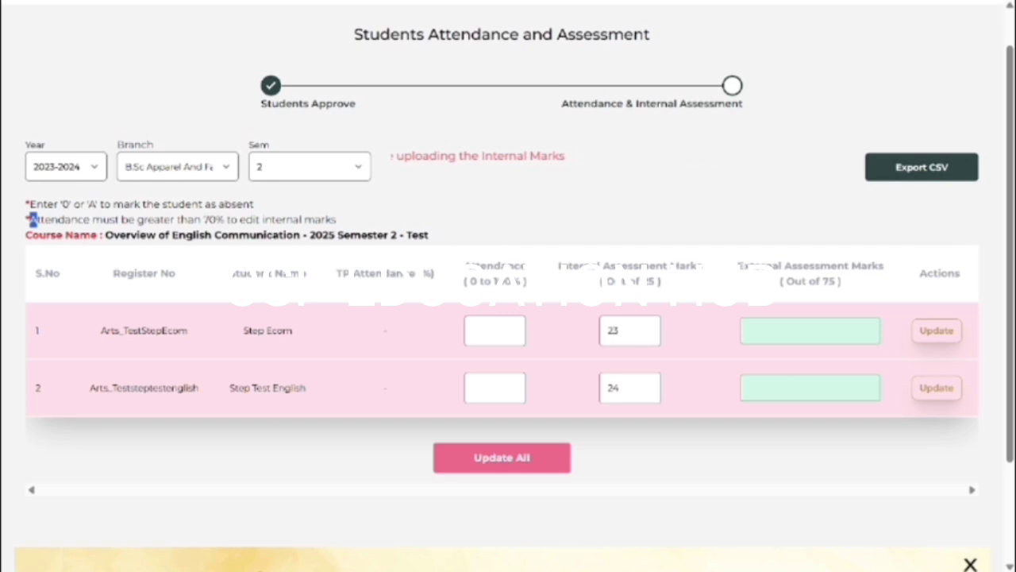
pyautogui.moveTo(31, 220); pyautogui.dragTo(346, 226)
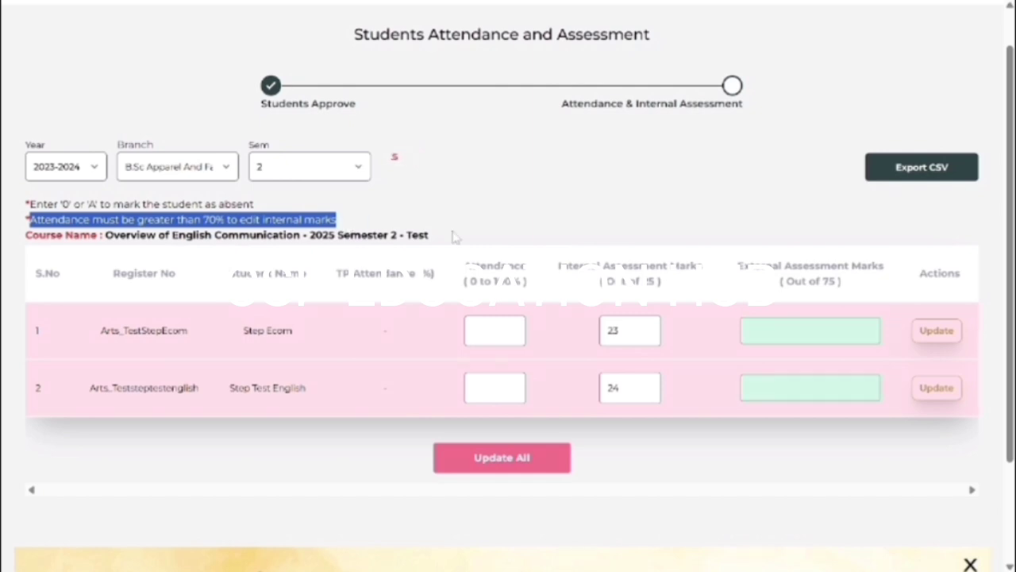
# Set the first student's attendance to 70 and internal assessment mark to 24.
pyautogui.doubleClick(630, 343)
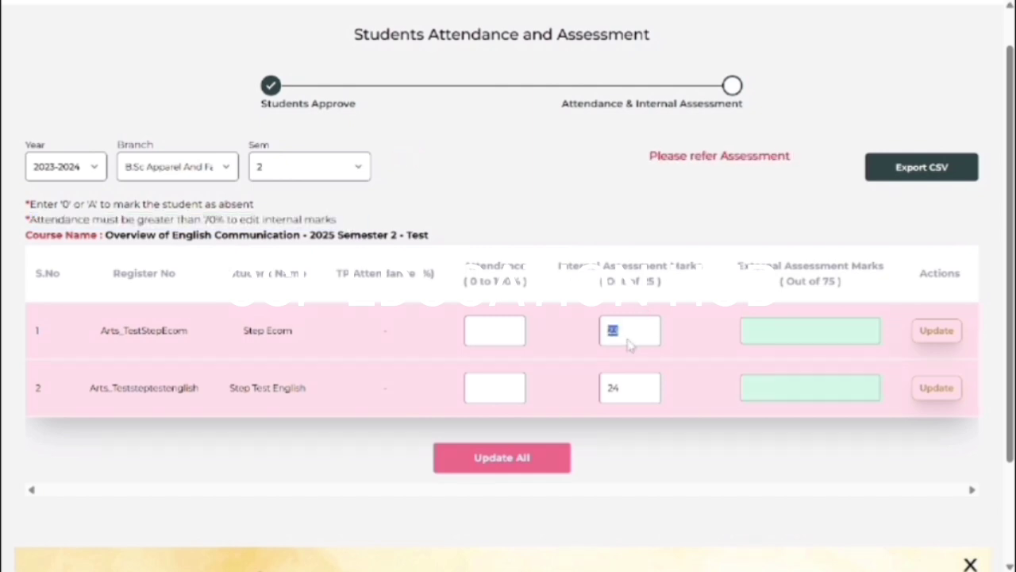
pyautogui.hotkey('shift', 'Tab')
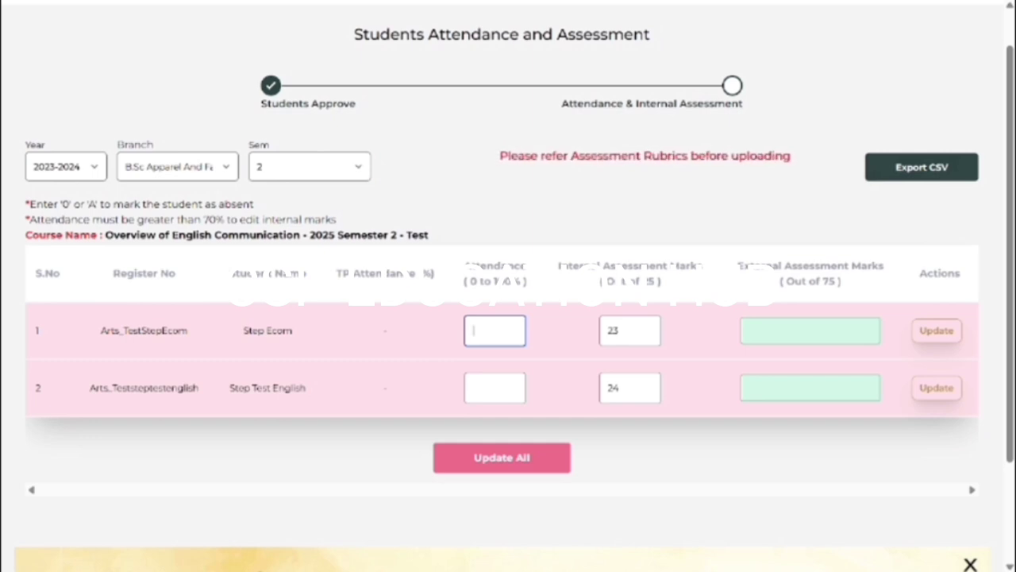
pyautogui.write('70')
pyautogui.press('Tab')
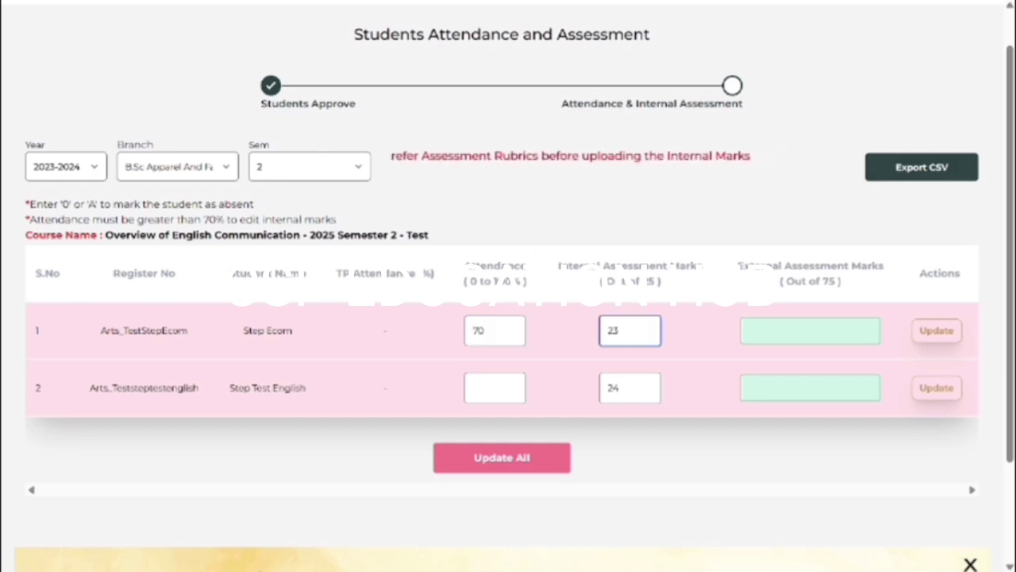
pyautogui.press('BackSpace')
pyautogui.write('4')
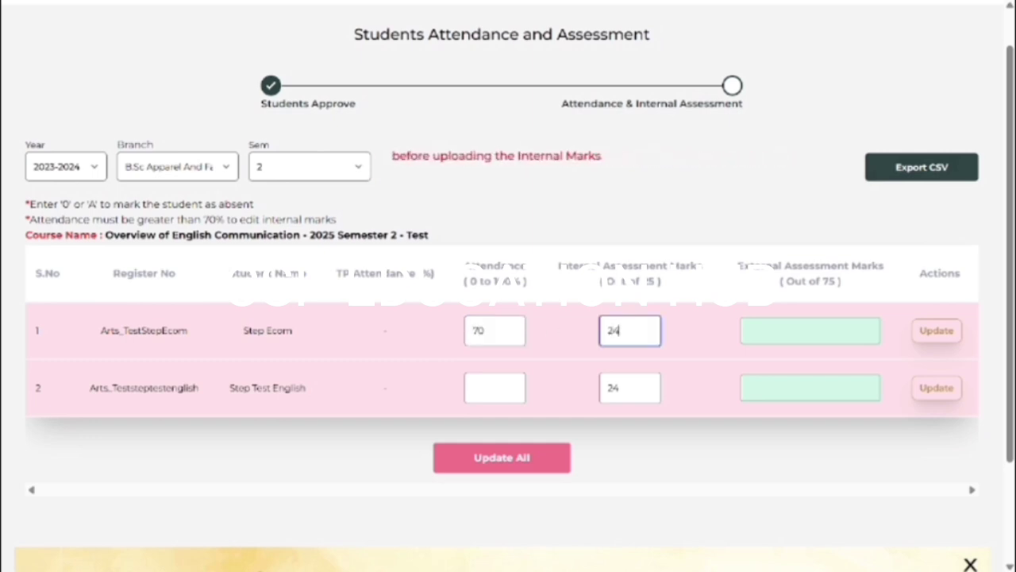
# Set the second student's attendance to 88 and internal assessment mark to 20, and submit the update for all students.
pyautogui.click(495, 389)
pyautogui.write('88')
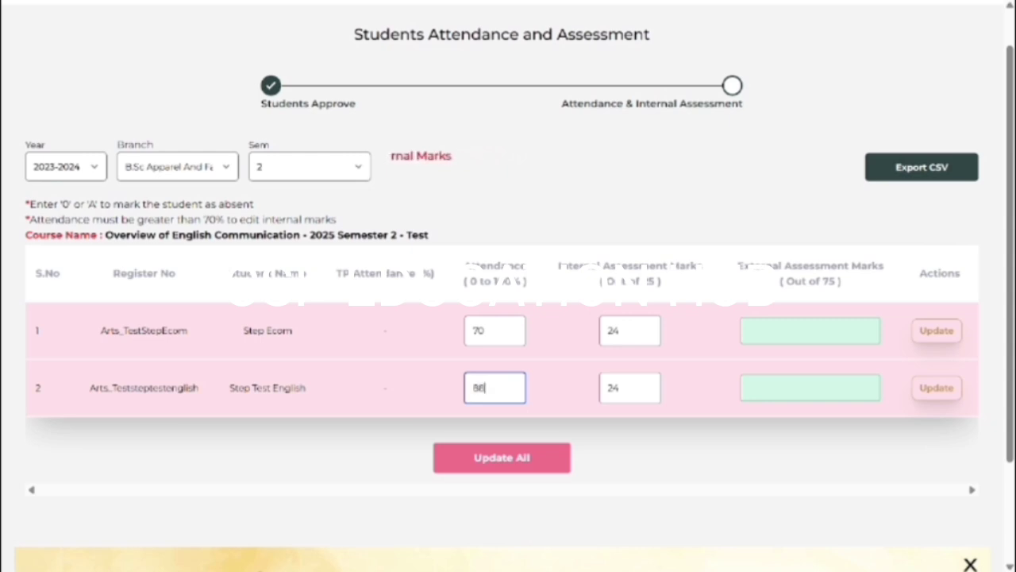
pyautogui.press('Tab')
pyautogui.press('BackSpace')
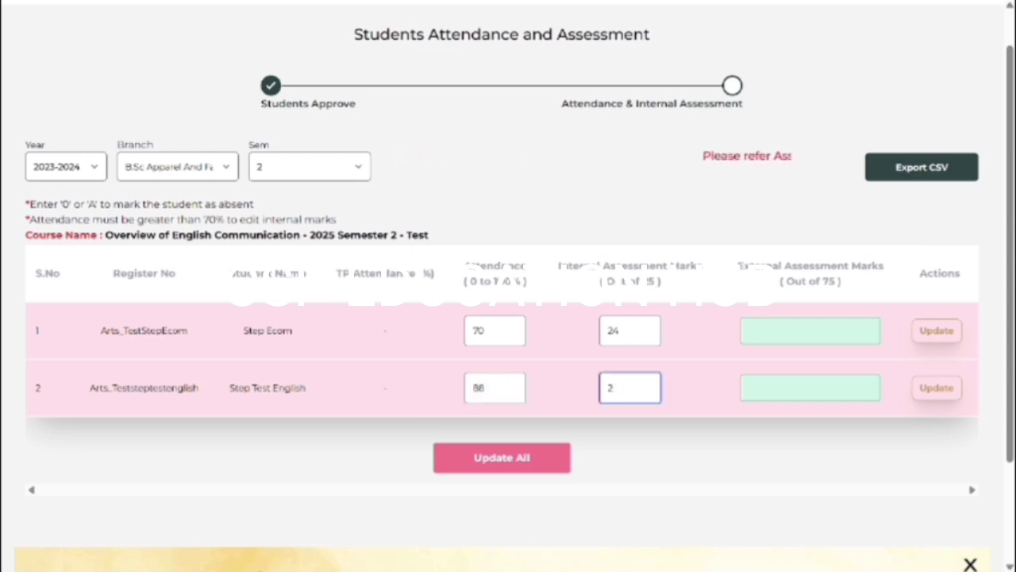
pyautogui.write('0')
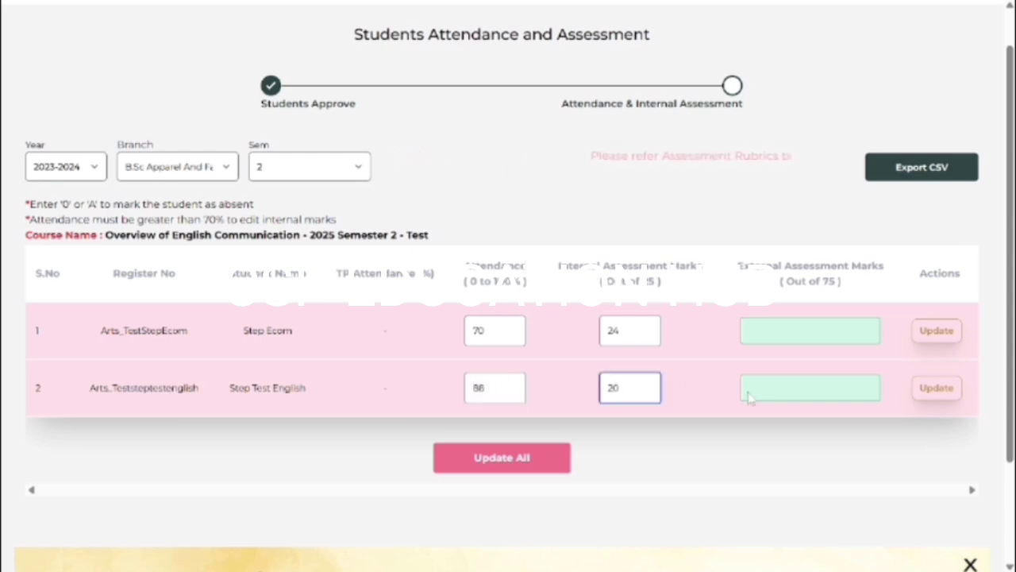
pyautogui.click(524, 459)
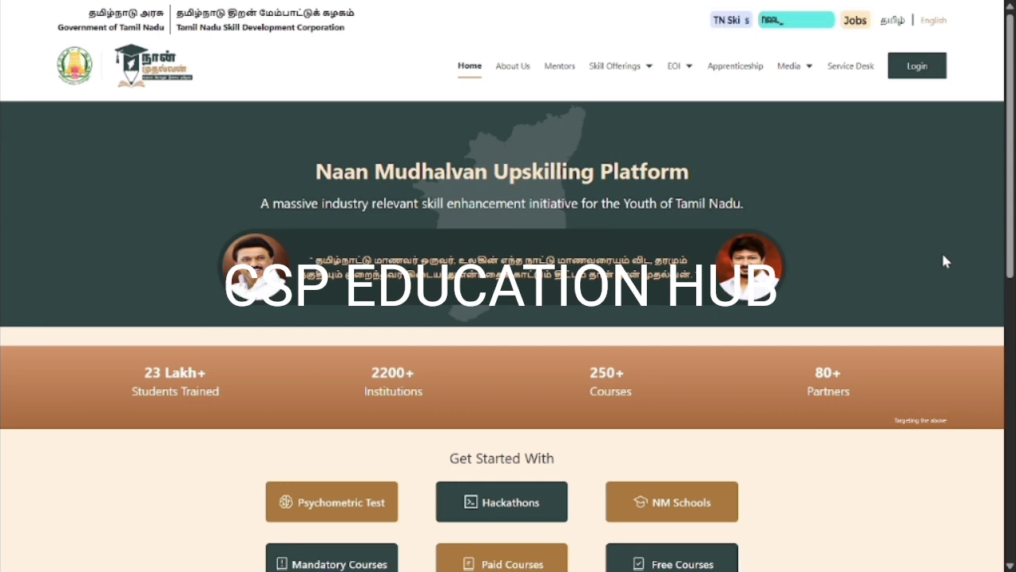
# Log in to the Naan Mudhalvan portal with the faculty username, account password and captcha code.
pyautogui.click(901, 79)
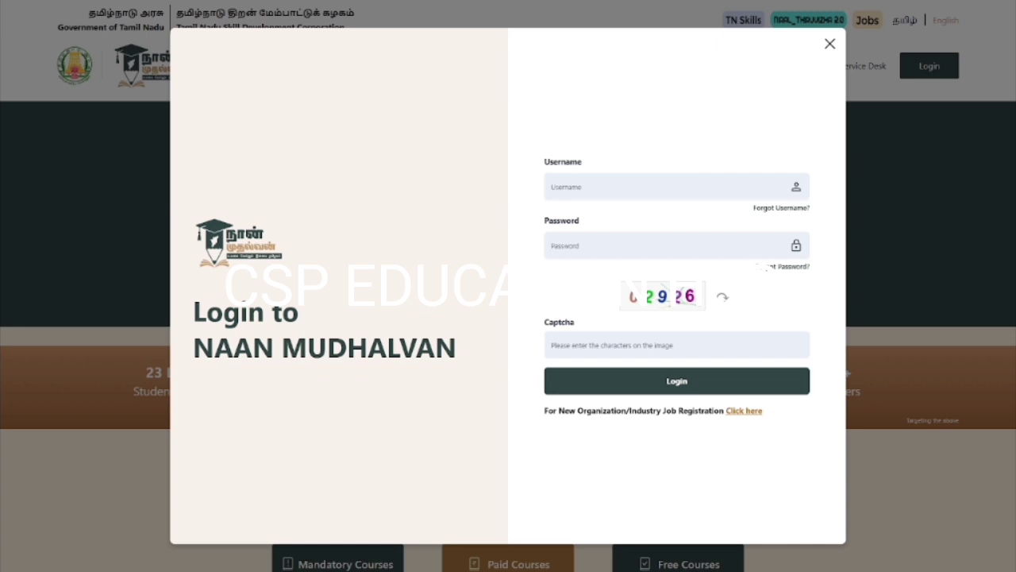
pyautogui.click(655, 188)
pyautogui.click(656, 224)
pyautogui.click(656, 246)
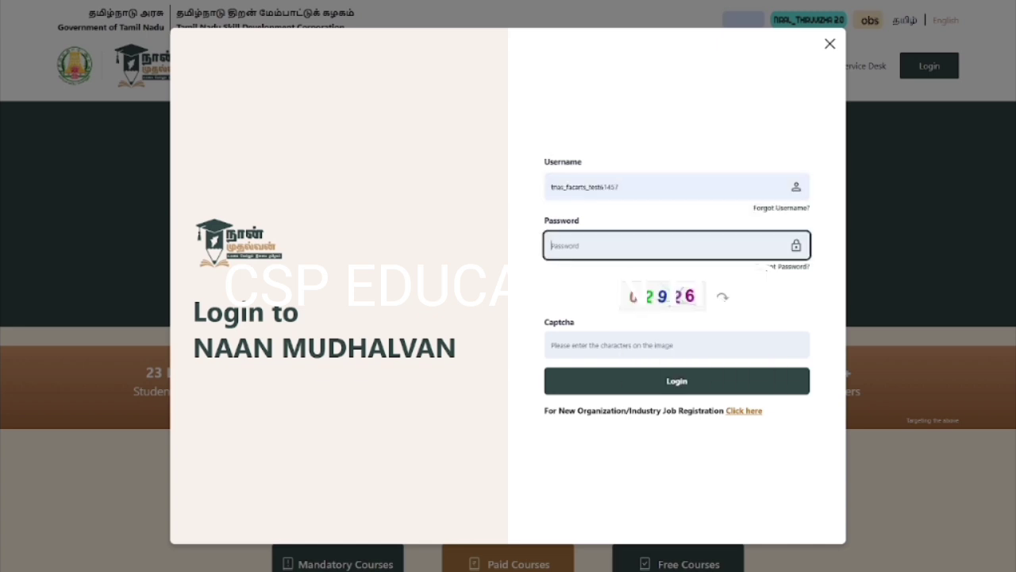
pyautogui.write('******')
pyautogui.click(656, 346)
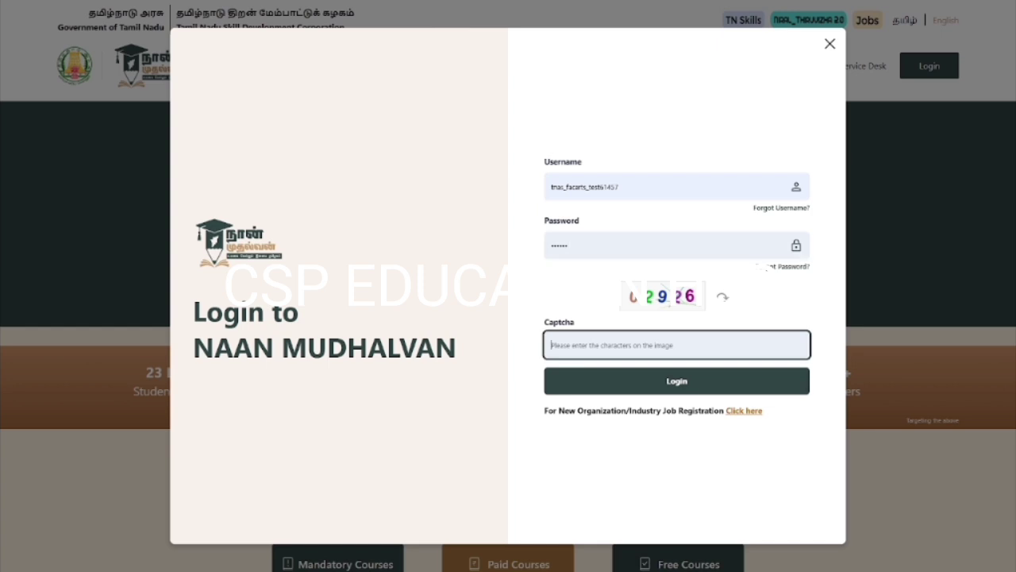
pyautogui.write('029')
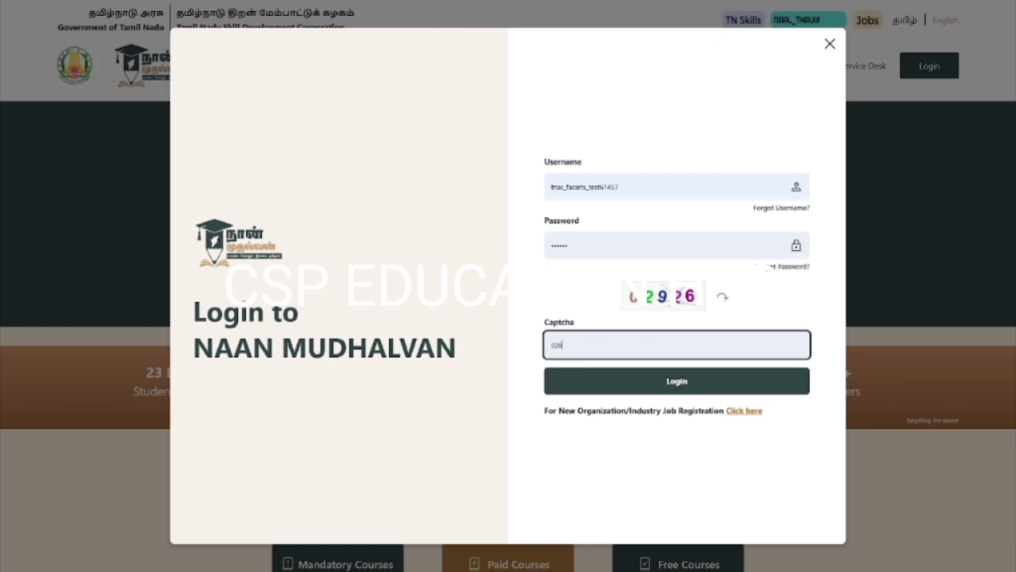
pyautogui.write('26')
pyautogui.click(610, 387)
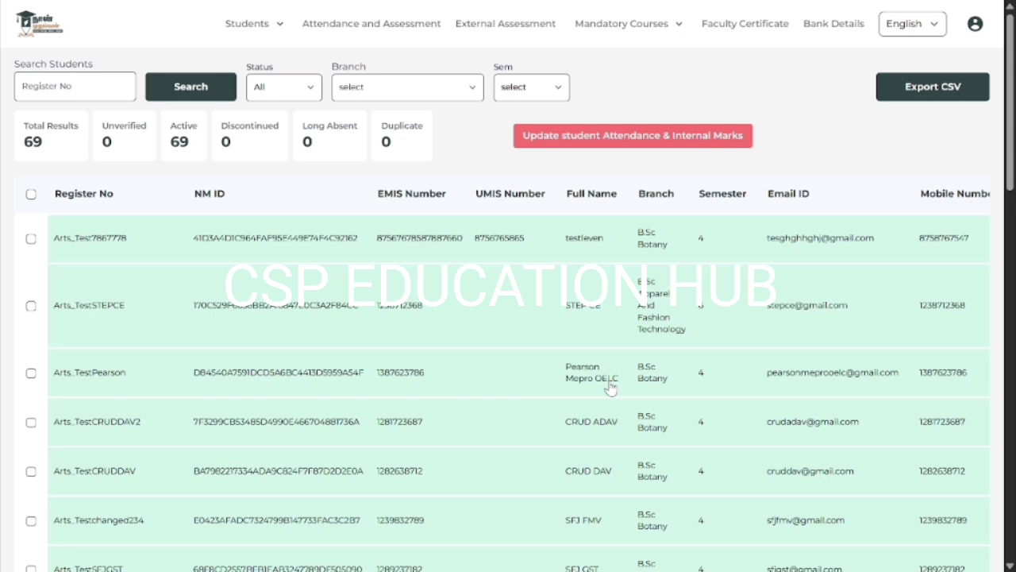
# Open External Assessment and select year 2024-2025, college anm222-E.S. Arts and Science, branch B.Sc Visual Communication, semester 2, and course Overview of English Language Communication.
pyautogui.click(505, 30)
pyautogui.click(502, 25)
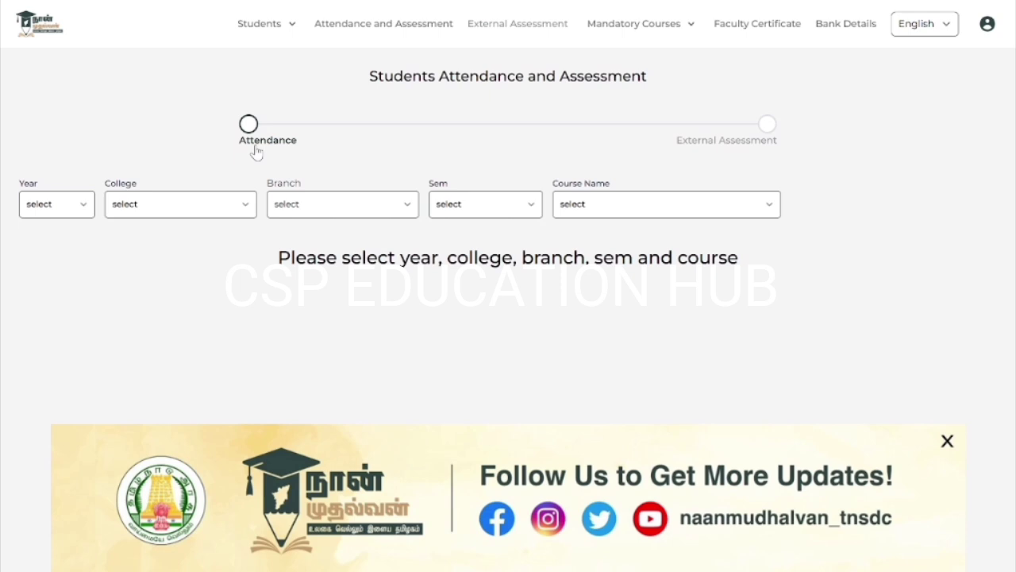
pyautogui.click(47, 206)
pyautogui.click(51, 247)
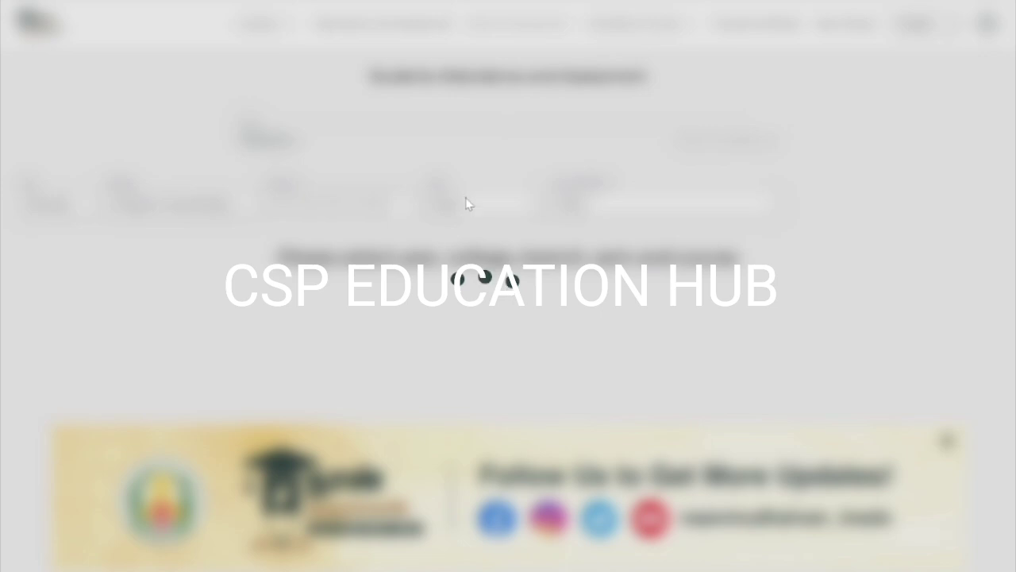
pyautogui.click(614, 246)
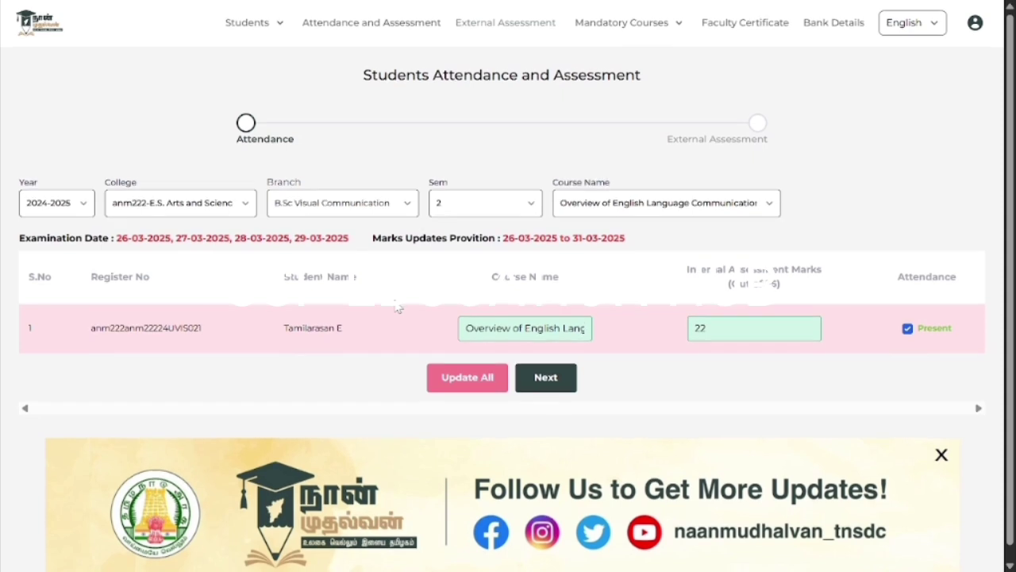
# Mark the listed student present, submit the attendance for all students, and continue to the External Assessment stage.
pyautogui.scroll(-1, 397, 307)
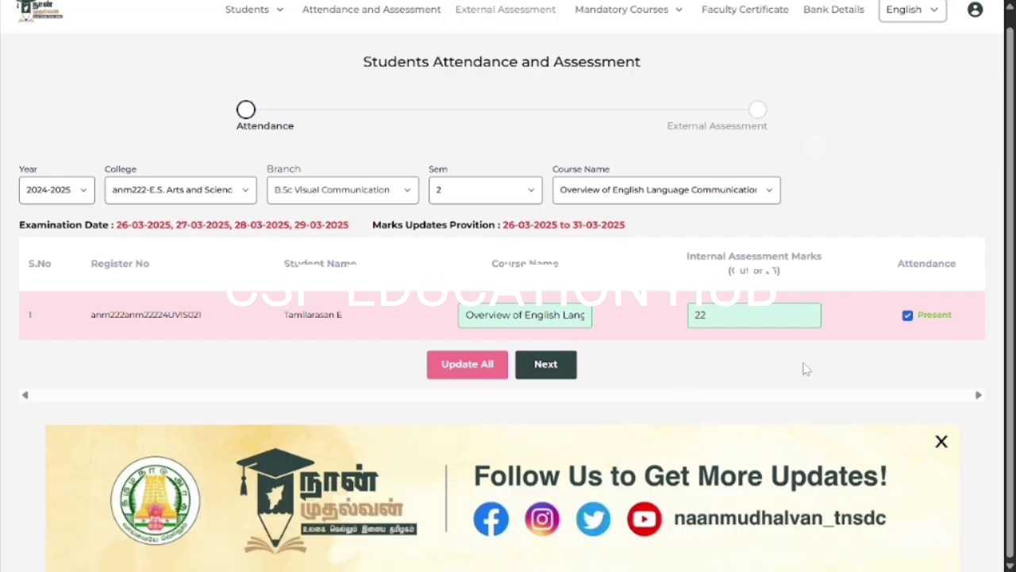
pyautogui.click(907, 316)
pyautogui.click(908, 316)
pyautogui.click(474, 372)
pyautogui.click(549, 367)
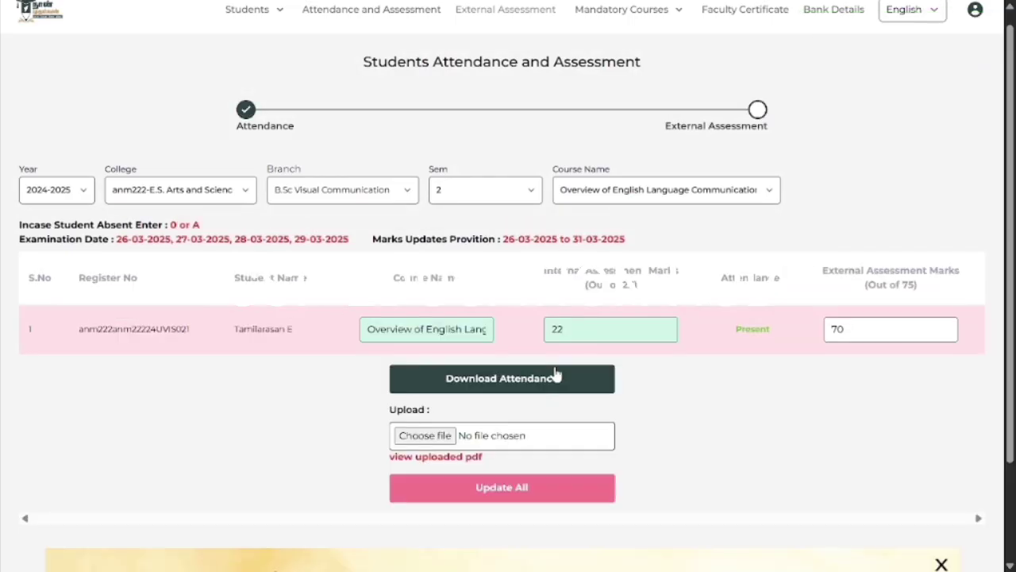
# Set the student's external assessment mark to 75 and submit the update for all students.
pyautogui.doubleClick(751, 337)
pyautogui.click(874, 330)
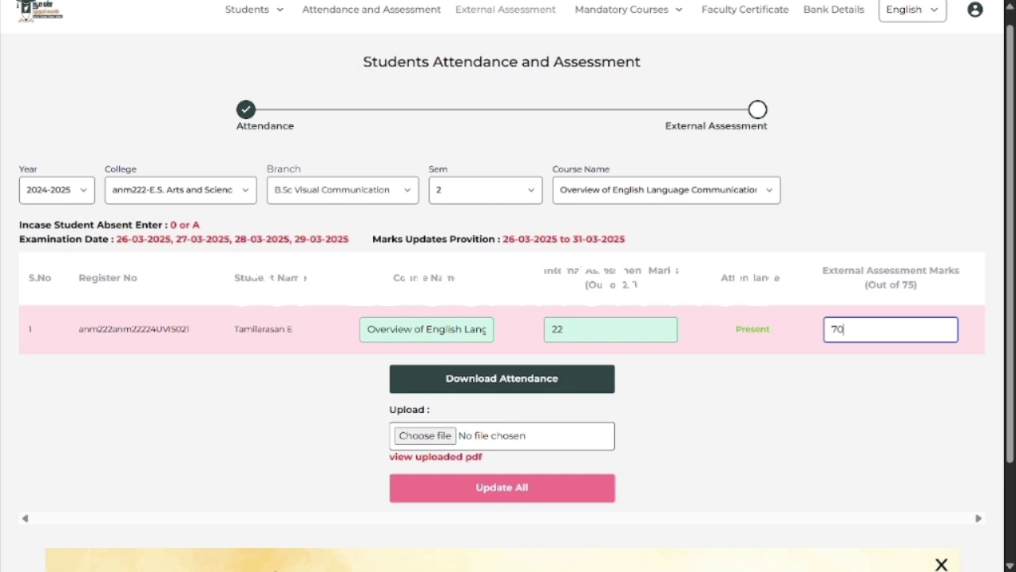
pyautogui.press('BackSpace')
pyautogui.write('5')
pyautogui.scroll(-1, 496, 469)
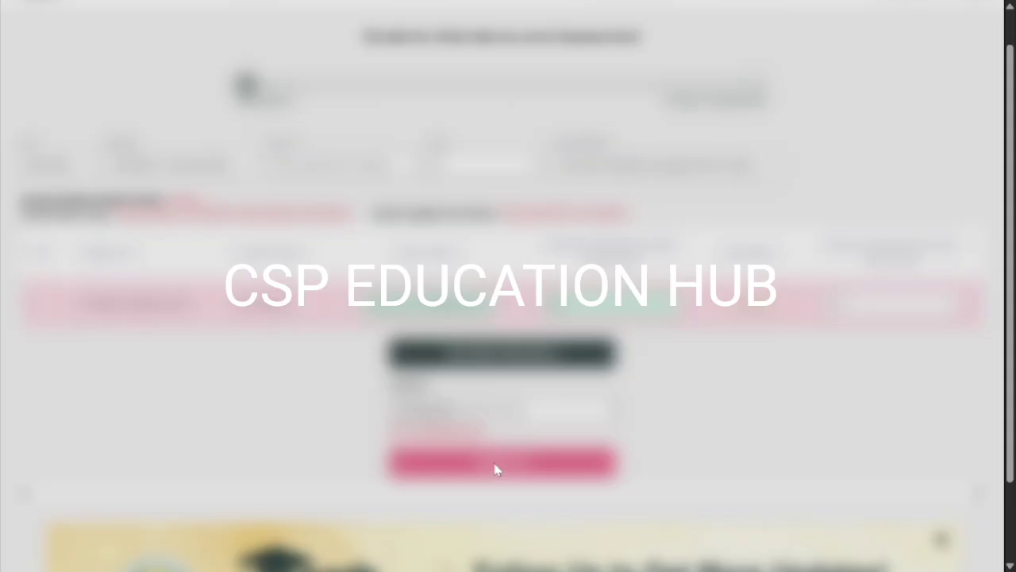
pyautogui.click(496, 469)
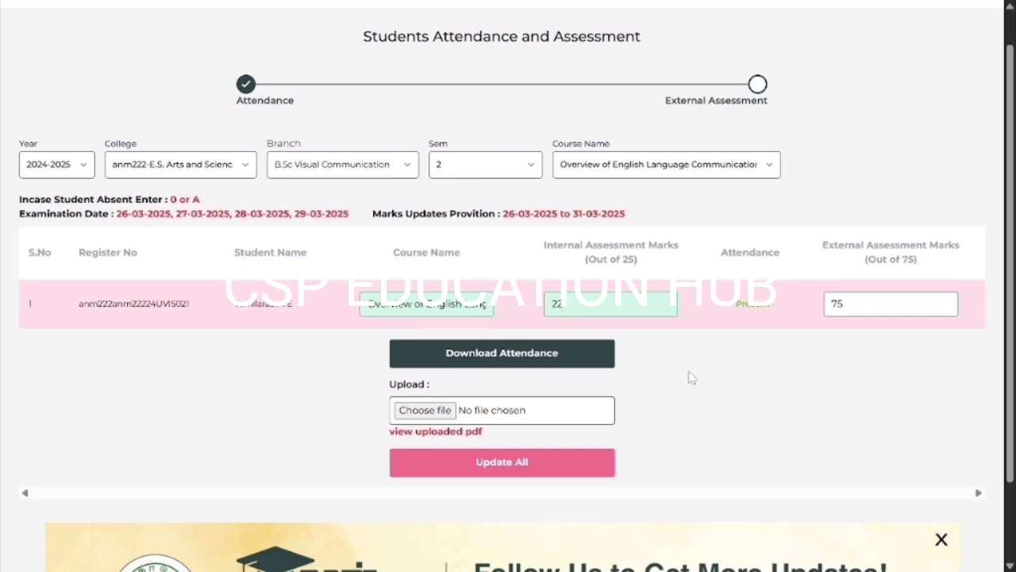
# Download the attendance and marks sheet and open the downloaded PDF.
pyautogui.click(532, 363)
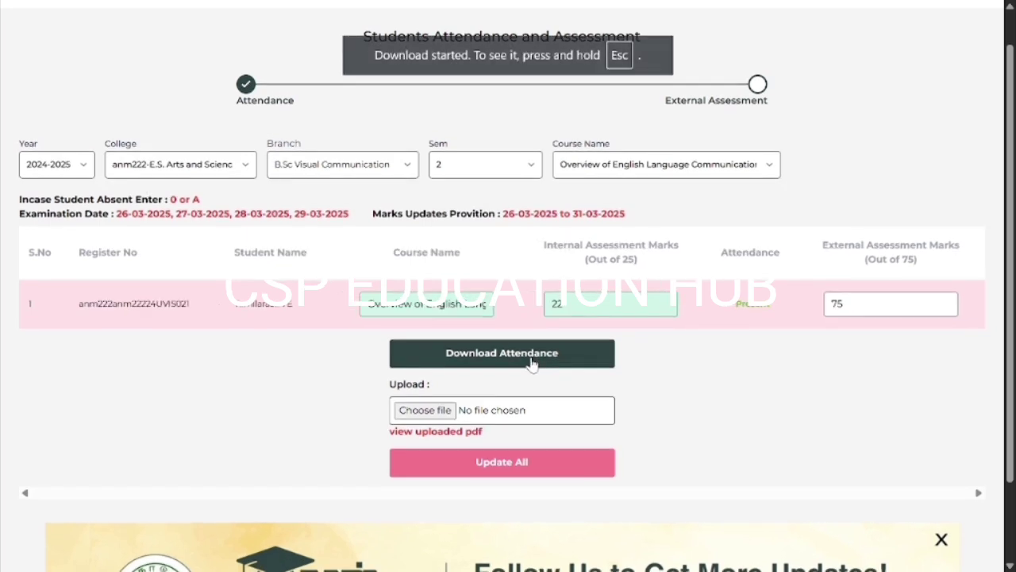
pyautogui.moveTo(512, 23)
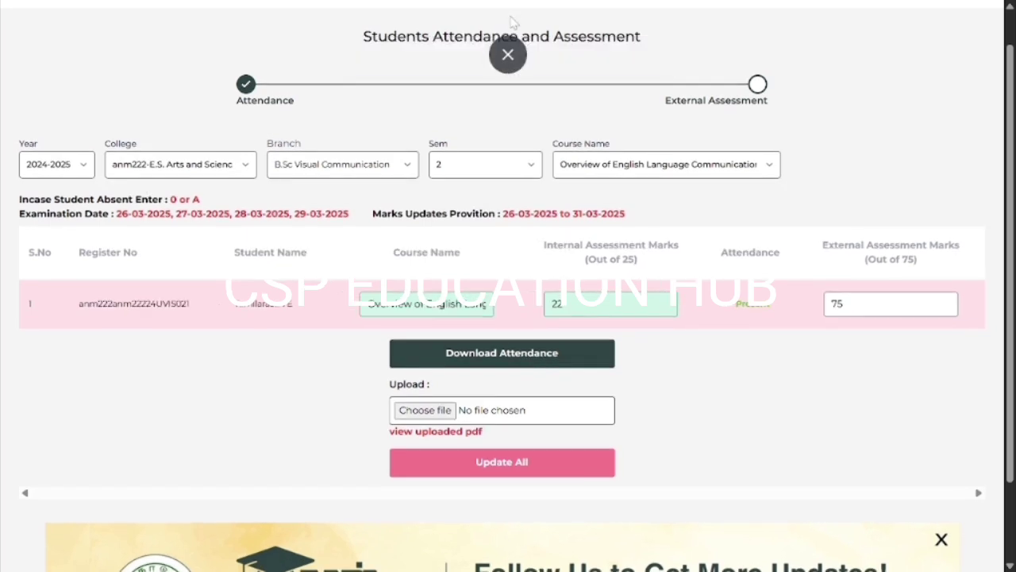
pyautogui.click(508, 54)
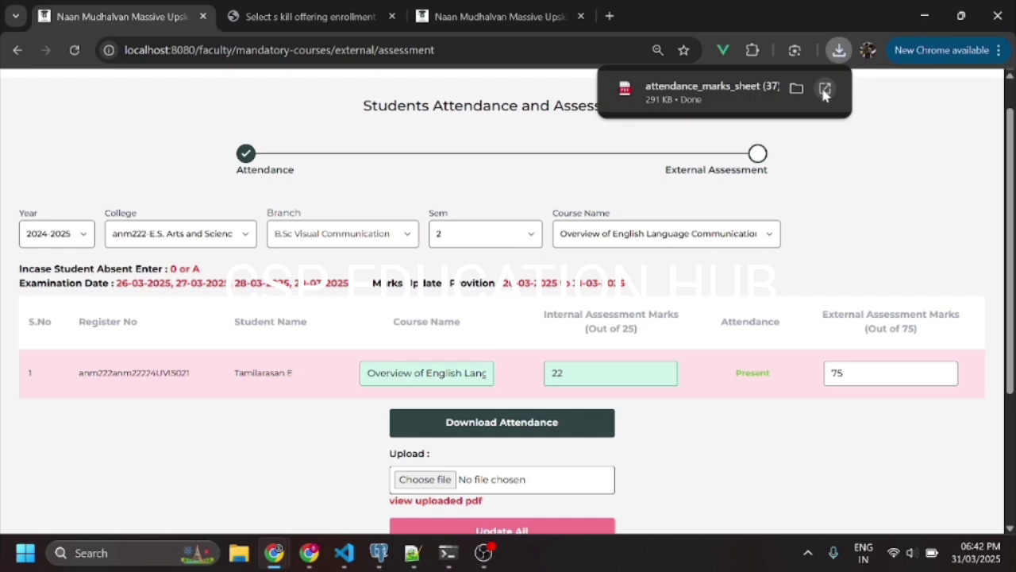
pyautogui.click(825, 89)
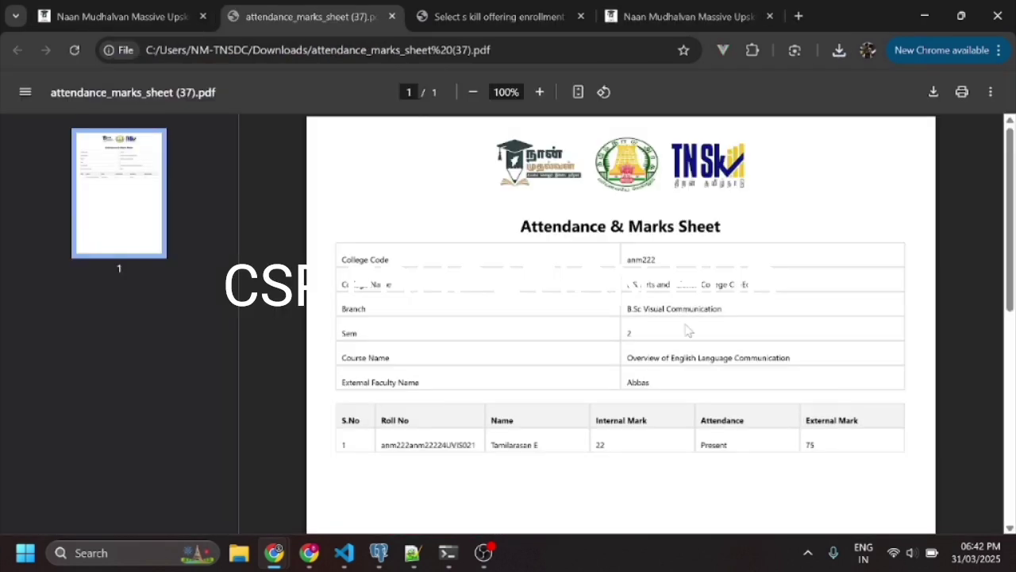
# Review the college details and student marks in the attendance sheet PDF, and close it.
pyautogui.scroll(-5, 739, 347)
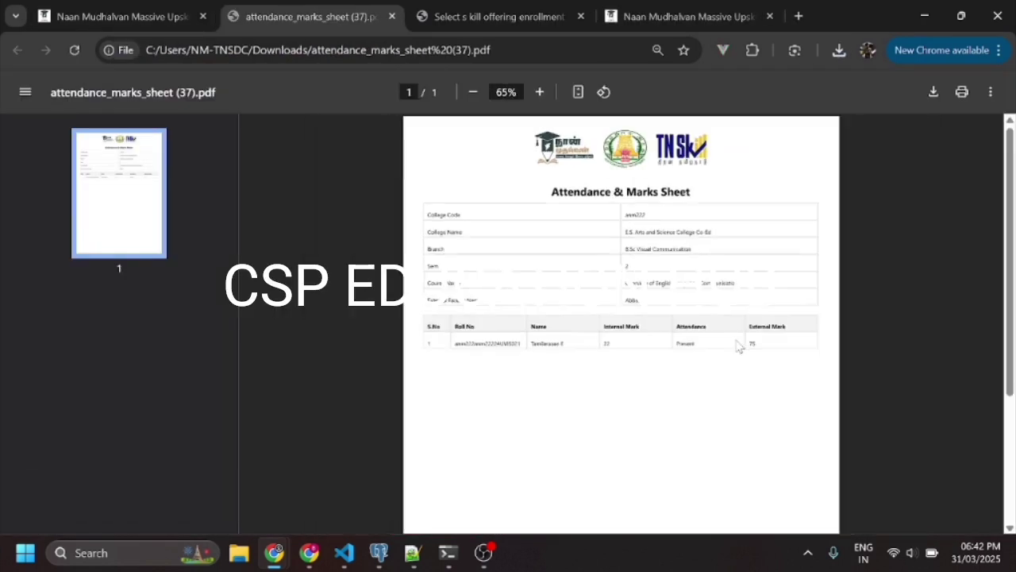
pyautogui.scroll(-1, 738, 347)
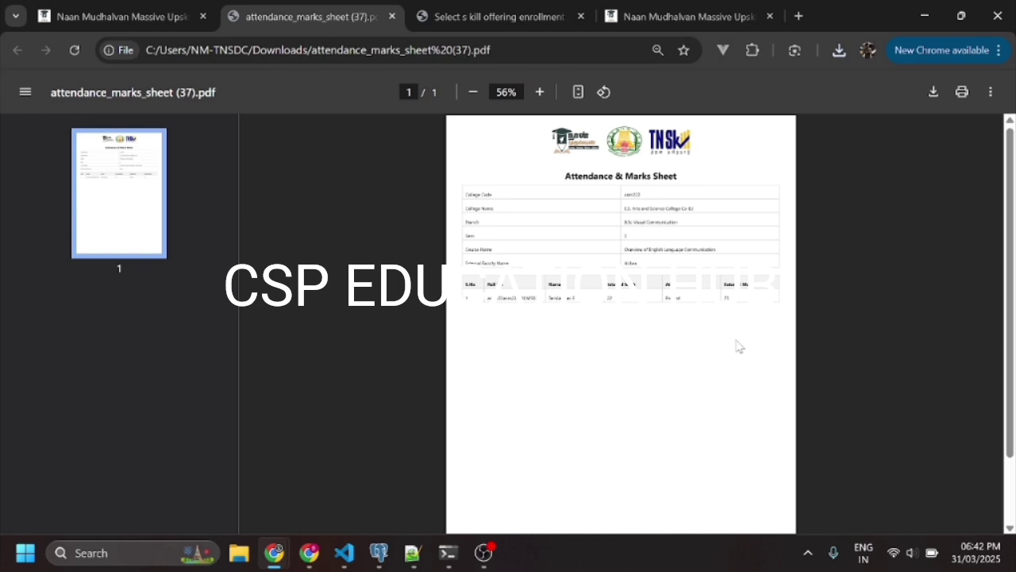
pyautogui.scroll(3, 739, 346)
pyautogui.scroll(2, 738, 346)
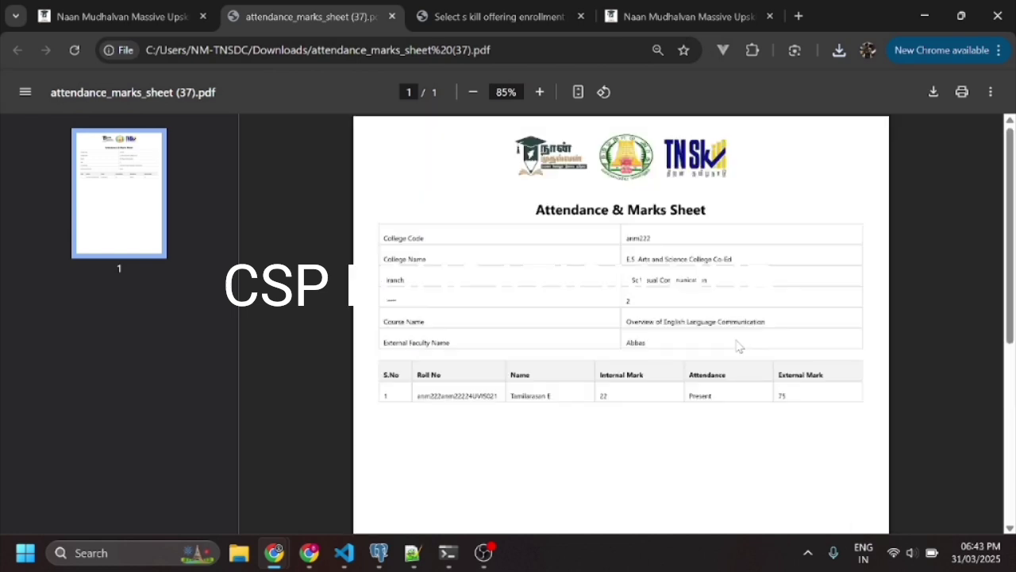
pyautogui.scroll(-2, 738, 347)
pyautogui.scroll(2, 737, 344)
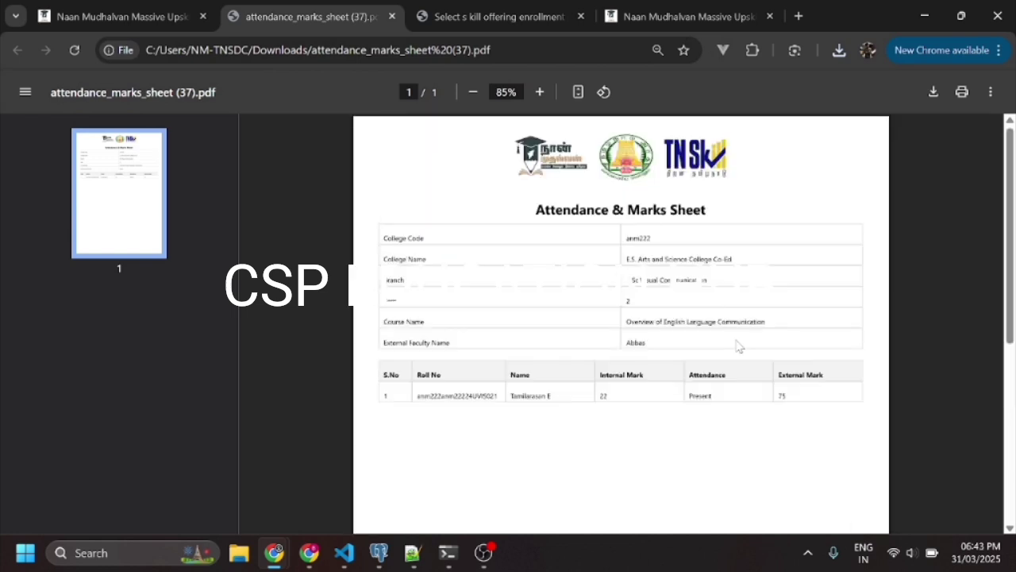
pyautogui.click(393, 17)
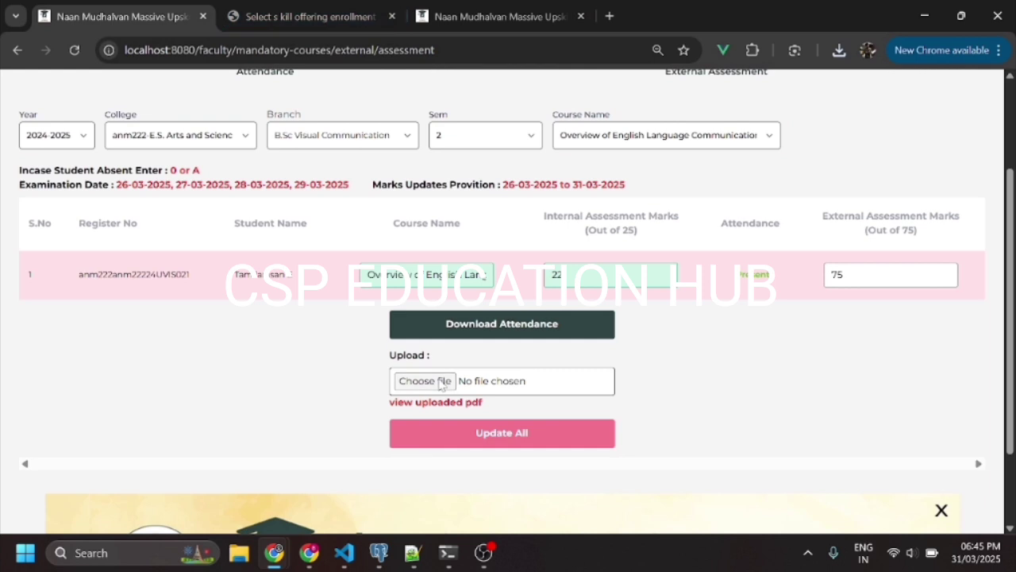
# Upload attendance_marks_sheet (39).pdf as the attendance sheet and submit the update for all students.
pyautogui.click(442, 382)
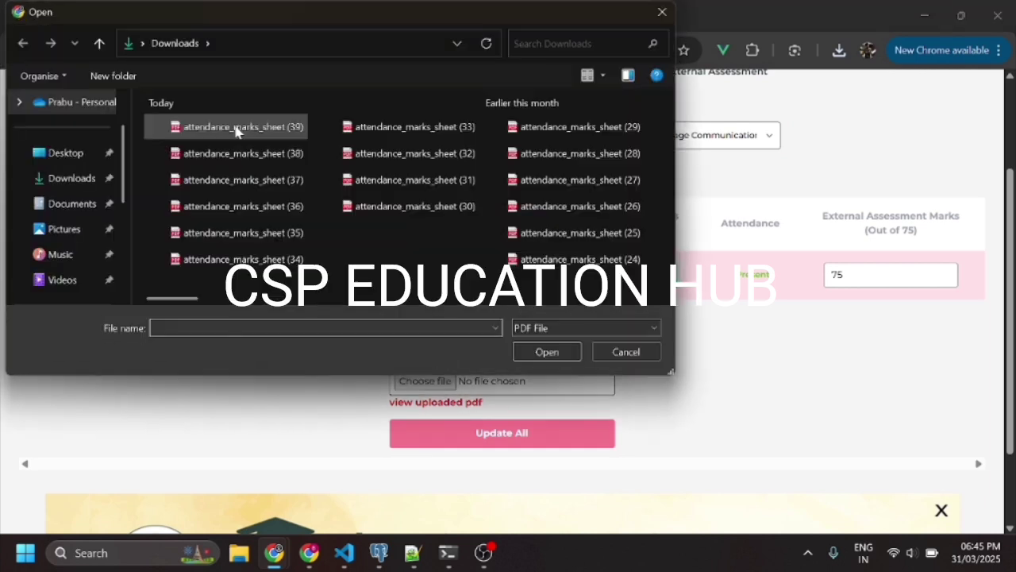
pyautogui.doubleClick(237, 128)
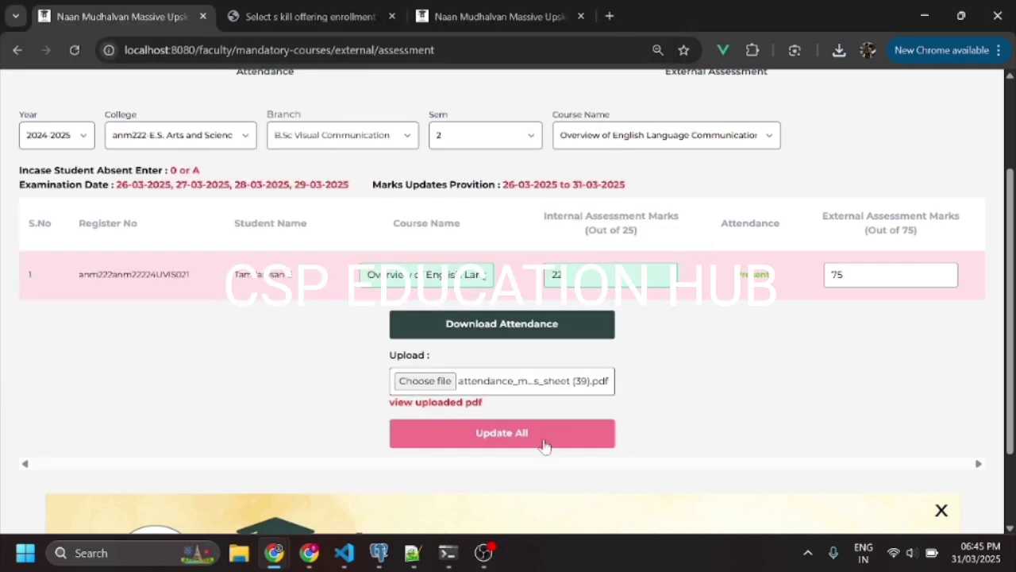
pyautogui.click(546, 445)
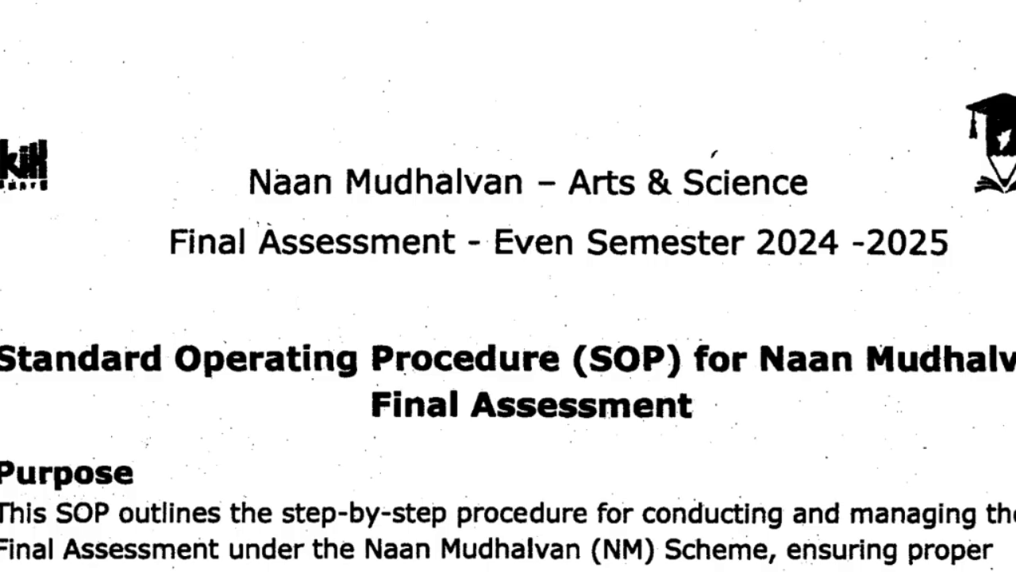
# Read the Purpose and Roles & Responsibilities sections of the Naan Mudhalvan Final Assessment SOP.
pyautogui.moveTo(1013, 463); pyautogui.dragTo(1006, 194)
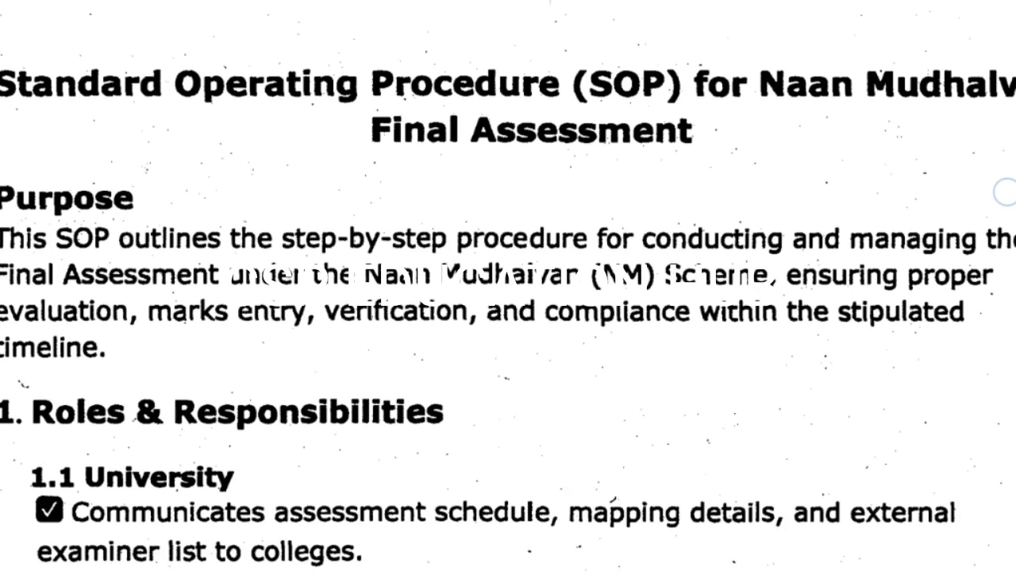
pyautogui.moveTo(956, 465); pyautogui.dragTo(953, 345)
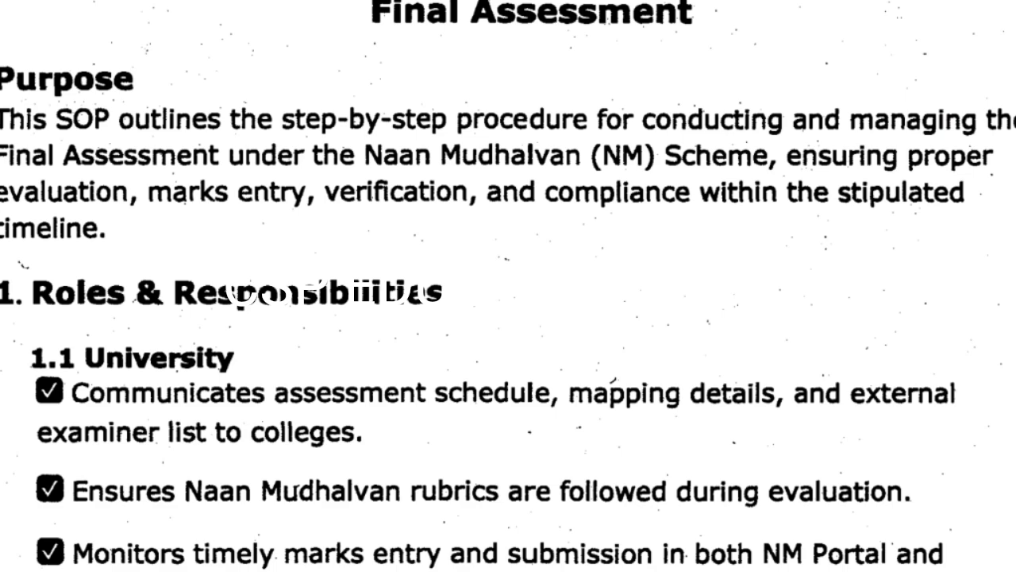
pyautogui.moveTo(998, 465); pyautogui.dragTo(998, 381)
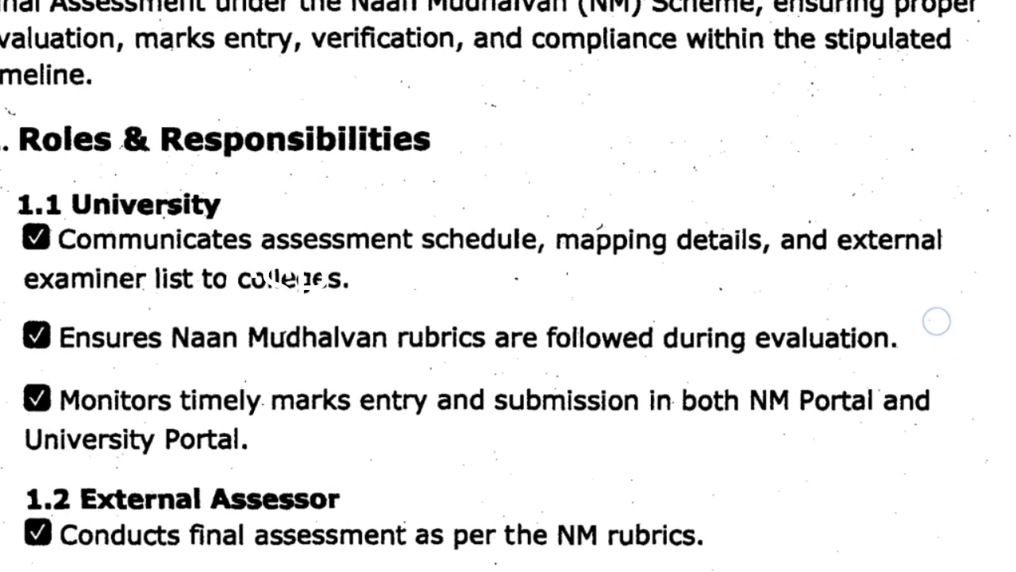